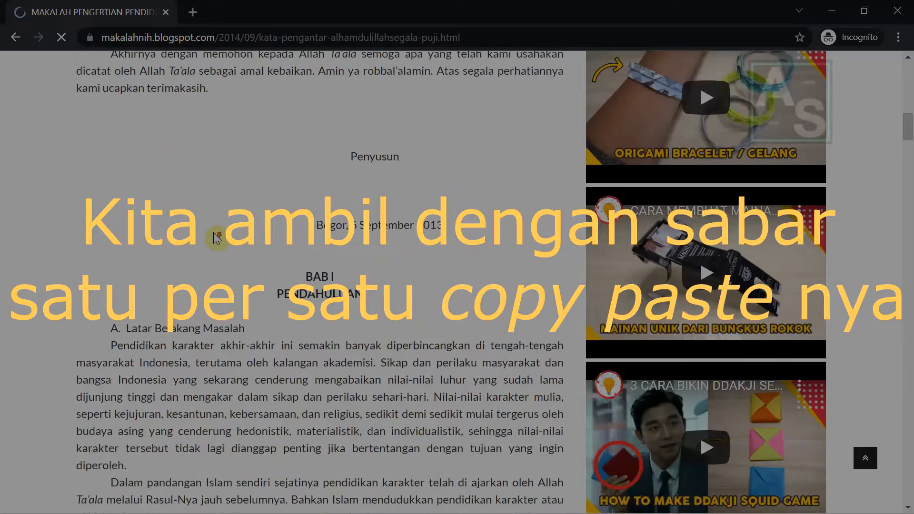
# Copy the article title MAKALAH PENGERTIAN PENDIDIKAN KARAKTER into the blank Word document as plain text and delete the appended source note.
pyautogui.scroll(10, 215, 238)
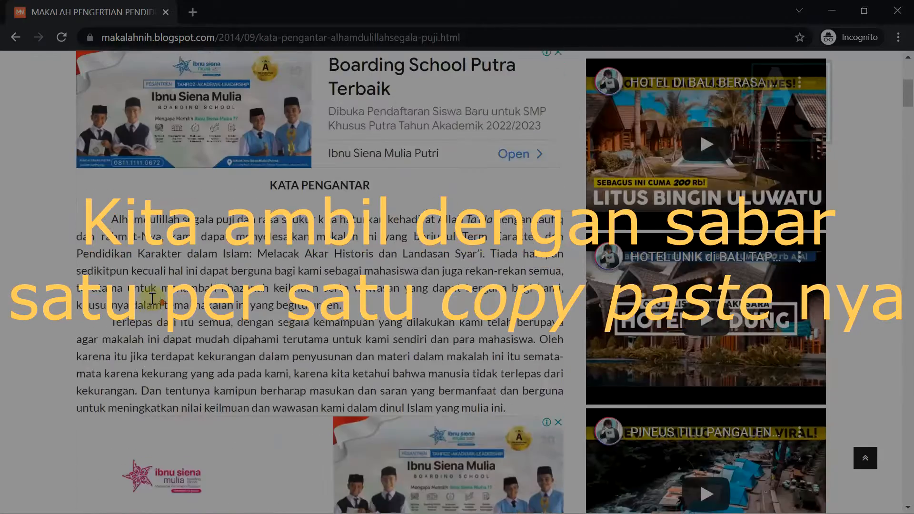
pyautogui.scroll(2, 153, 297)
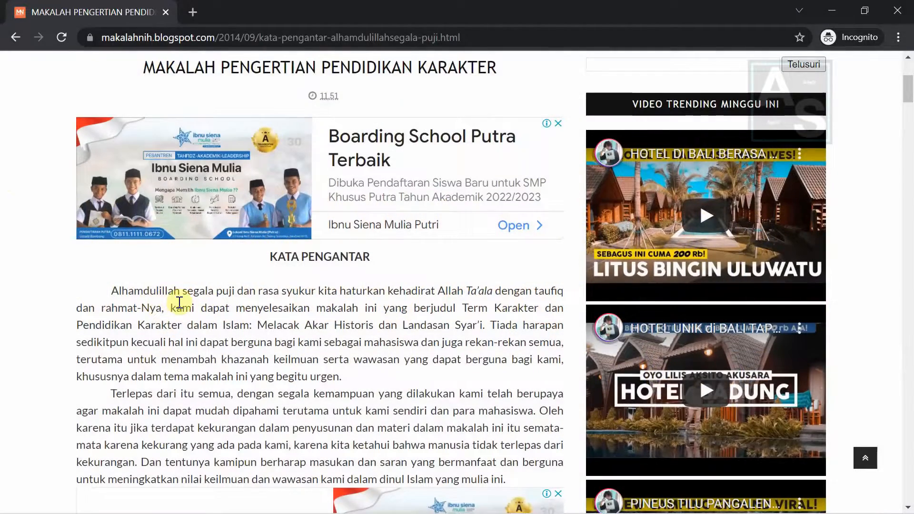
pyautogui.scroll(5, 190, 325)
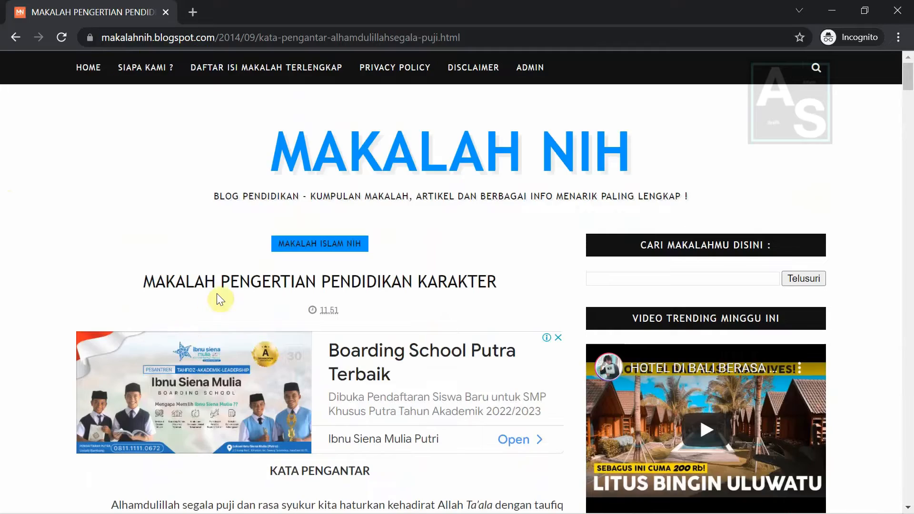
pyautogui.scroll(-2, 217, 288)
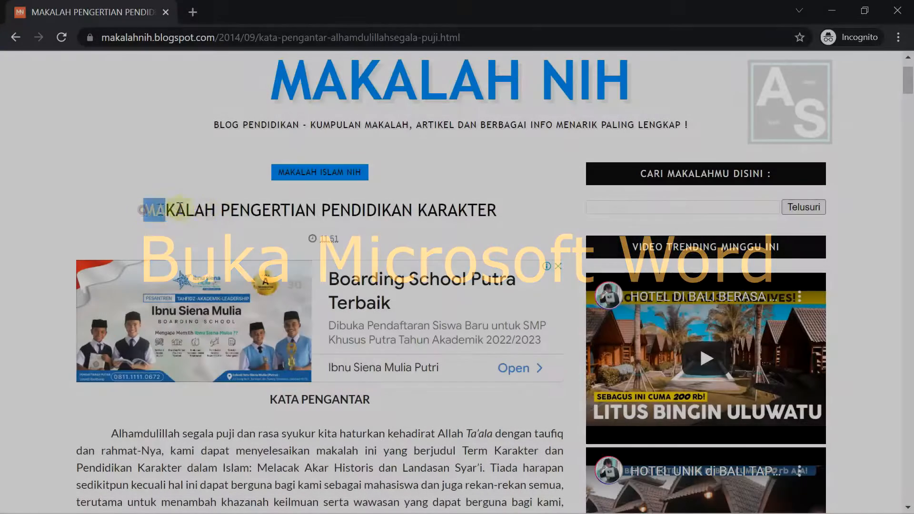
pyautogui.moveTo(144, 209); pyautogui.dragTo(492, 208)
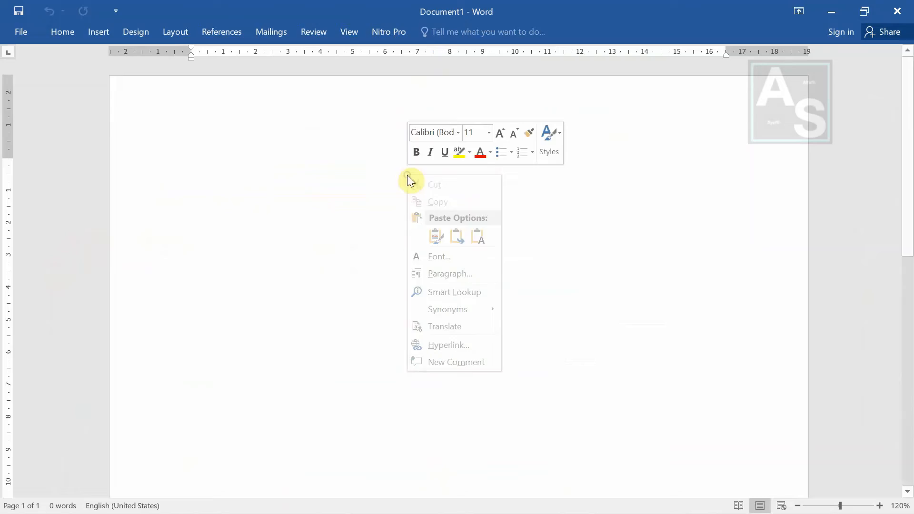
pyautogui.click(476, 237)
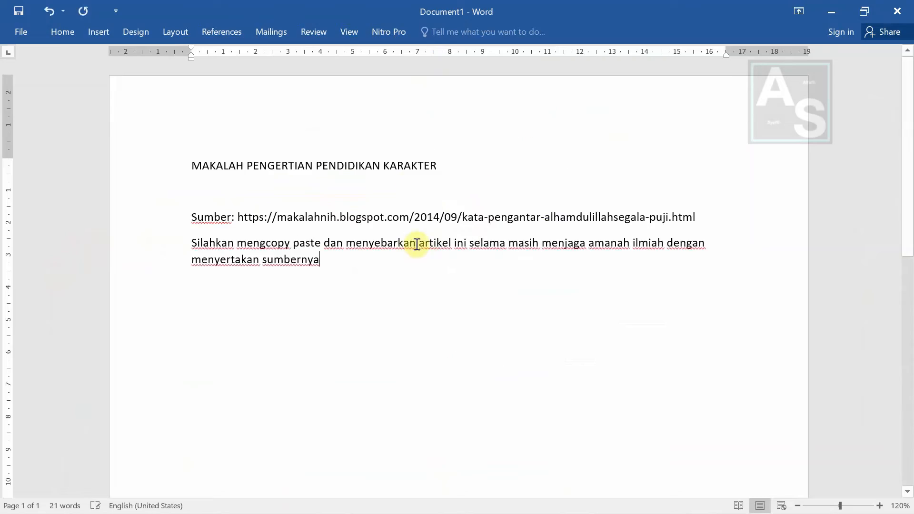
pyautogui.keyDown('shift'); pyautogui.click(191, 217); pyautogui.keyUp('shift')
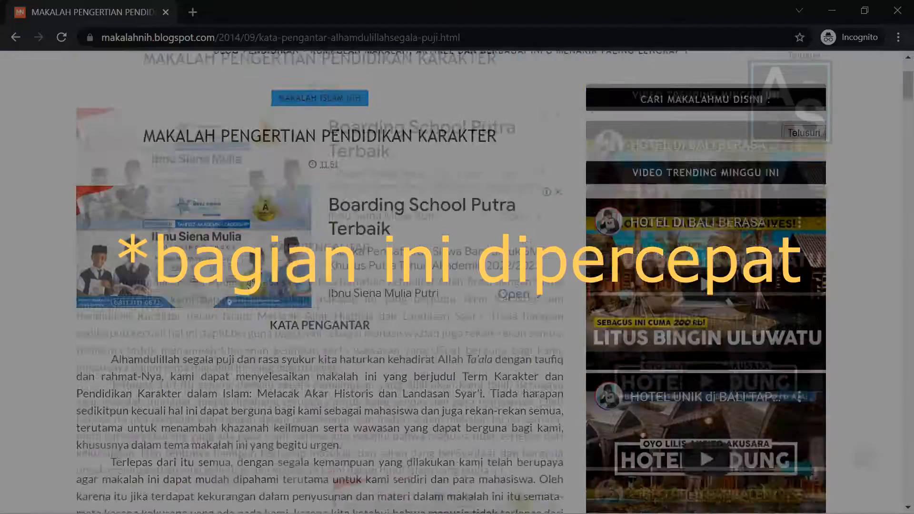
# Copy the article's KATA PENGANTAR section and paste it into the Word document as plain text below the title.
pyautogui.moveTo(270, 185); pyautogui.dragTo(345, 292)
pyautogui.hotkey('ctrl', 'c')
pyautogui.scroll(-5, 344, 292)
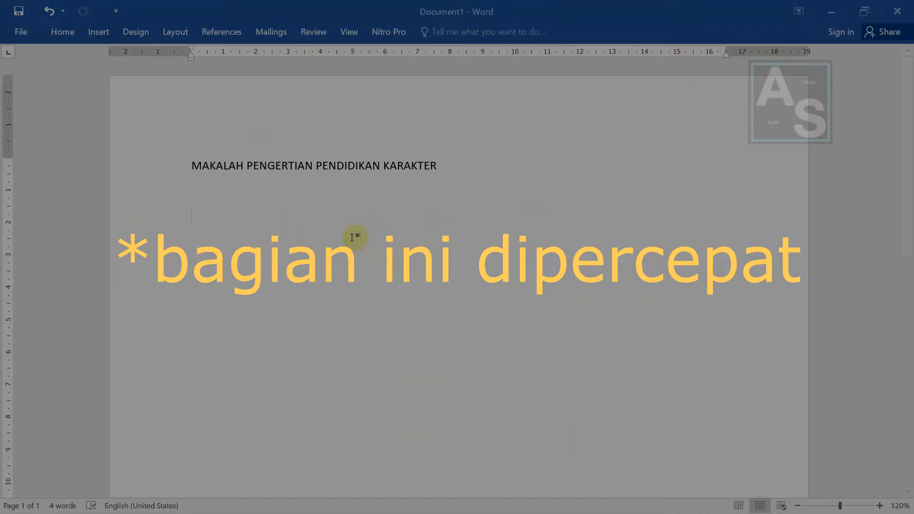
pyautogui.rightClick(352, 235)
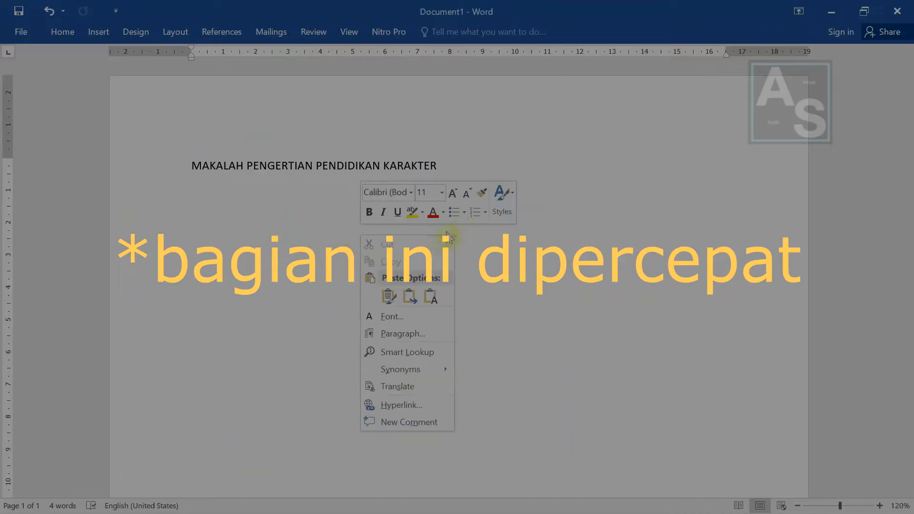
pyautogui.click(433, 294)
# Remove the gap after KATA PENGANTAR and start the paragraph beginning with Alhamdulillah on a new line.
pyautogui.click(332, 157)
pyautogui.hotkey('ctrl', 'shift', 'Left')
pyautogui.click(332, 157)
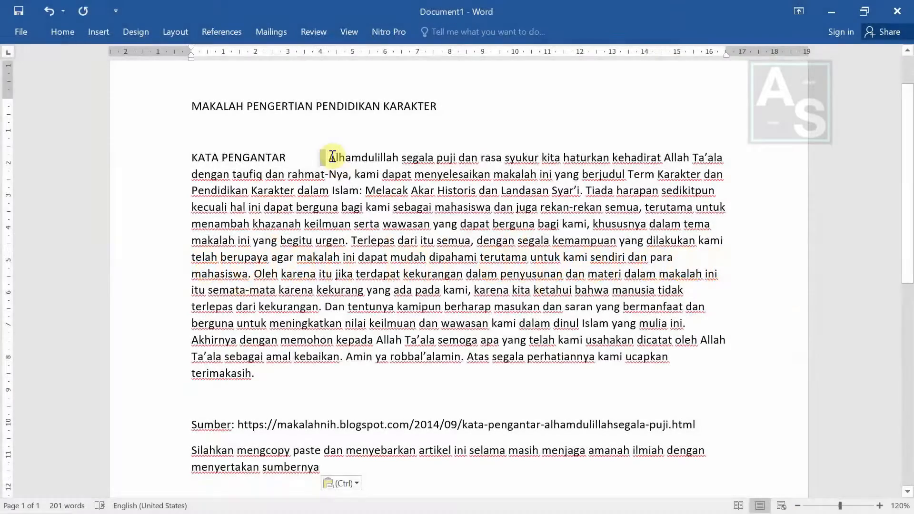
pyautogui.hotkey('shift', 'Left')
pyautogui.hotkey('shift', 'Left')
pyautogui.hotkey('shift', 'Left')
pyautogui.hotkey('shift', 'Left')
pyautogui.hotkey('shift', 'Left')
pyautogui.hotkey('shift', 'Left')
pyautogui.hotkey('shift', 'Left')
pyautogui.hotkey('shift', 'Left')
pyautogui.hotkey('shift', 'Left')
pyautogui.hotkey('shift', 'Left')
pyautogui.hotkey('shift', 'Left')
pyautogui.hotkey('shift', 'Left')
pyautogui.hotkey('shift', 'Left')
pyautogui.press('Return')
pyautogui.press('Return')
# Delete the Sumber link and the copy notice below the KATA PENGANTAR paragraph.
pyautogui.scroll(-3, 251, 336)
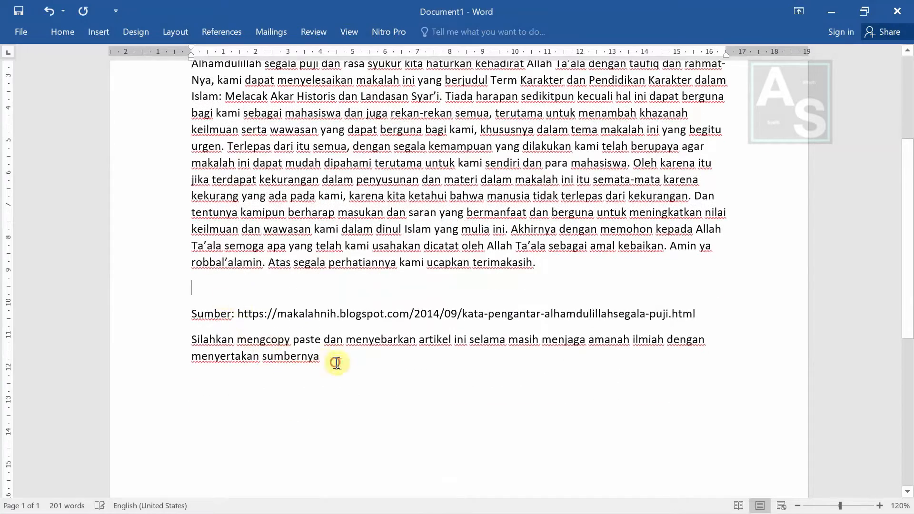
pyautogui.keyDown('shift'); pyautogui.click(337, 363); pyautogui.keyUp('shift')
pyautogui.press('Delete')
pyautogui.scroll(3, 398, 359)
pyautogui.scroll(-1, 336, 335)
# Copy the article text from BAB I PENDAHULUAN through the BAB III conclusions and paste it below the preface in Word.
pyautogui.hotkey('alt', 'Tab')
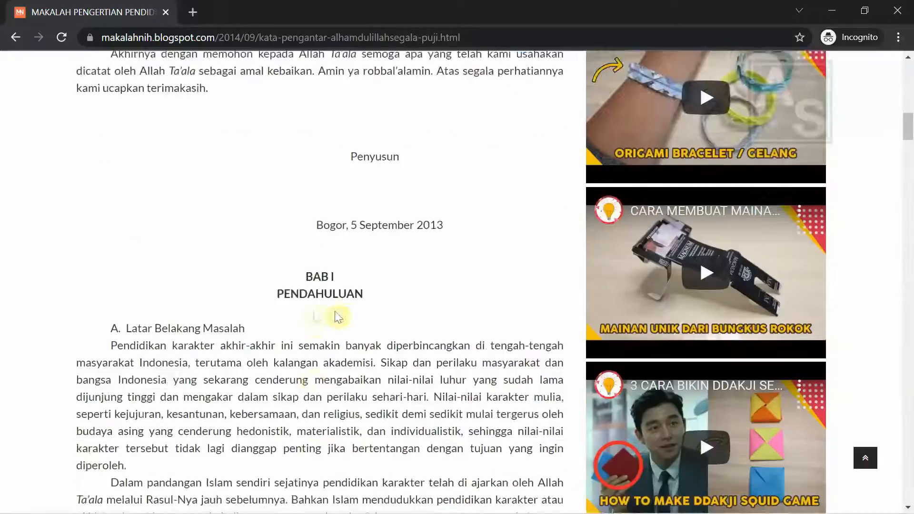
pyautogui.scroll(-2, 336, 316)
pyautogui.moveTo(305, 204); pyautogui.dragTo(515, 402)
pyautogui.scroll(-20, 322, 261)
pyautogui.scroll(-20, 306, 253)
pyautogui.scroll(-5, 324, 273)
pyautogui.scroll(1, 334, 277)
pyautogui.hotkey('alt', 'Tab')
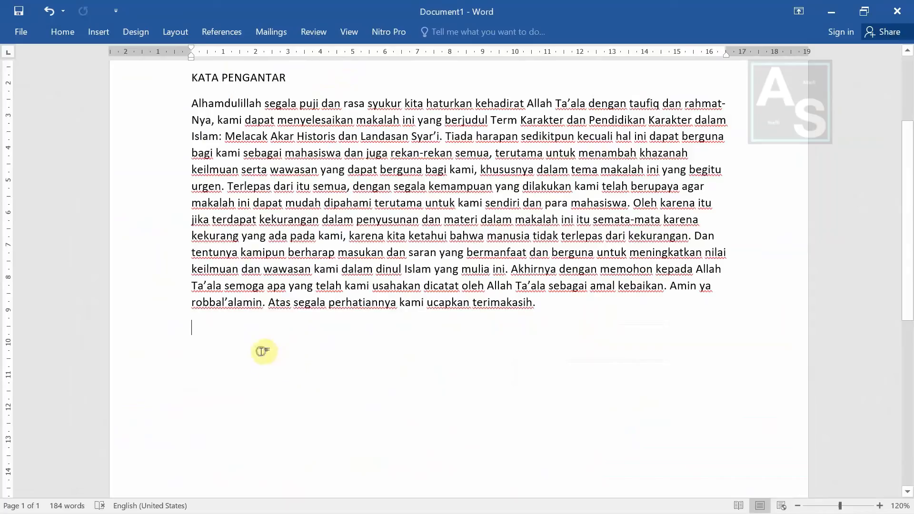
pyautogui.hotkey('ctrl', 'v')
# Separate BAB I PENDAHULUAN and the subheading A. Latar Belakang Masalah onto their own lines above the body text.
pyautogui.scroll(20, 417, 387)
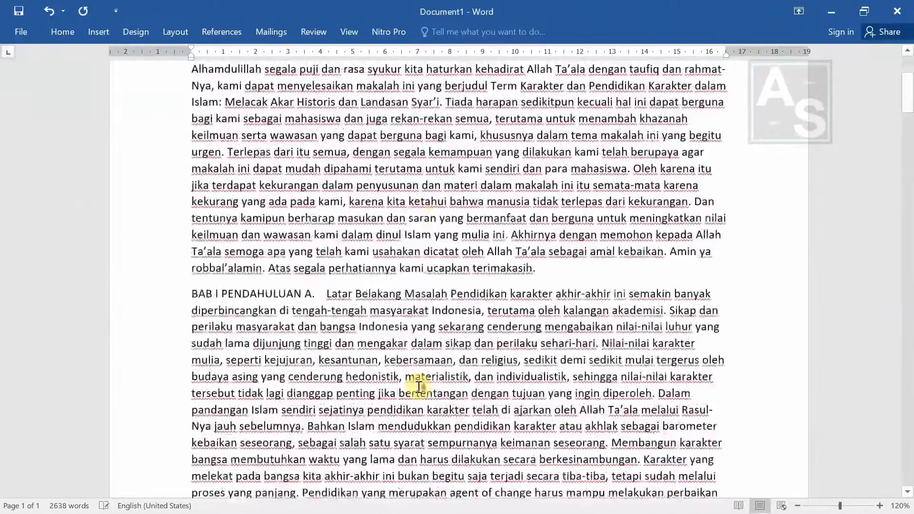
pyautogui.scroll(3, 419, 387)
pyautogui.scroll(-2, 437, 363)
pyautogui.click(329, 347)
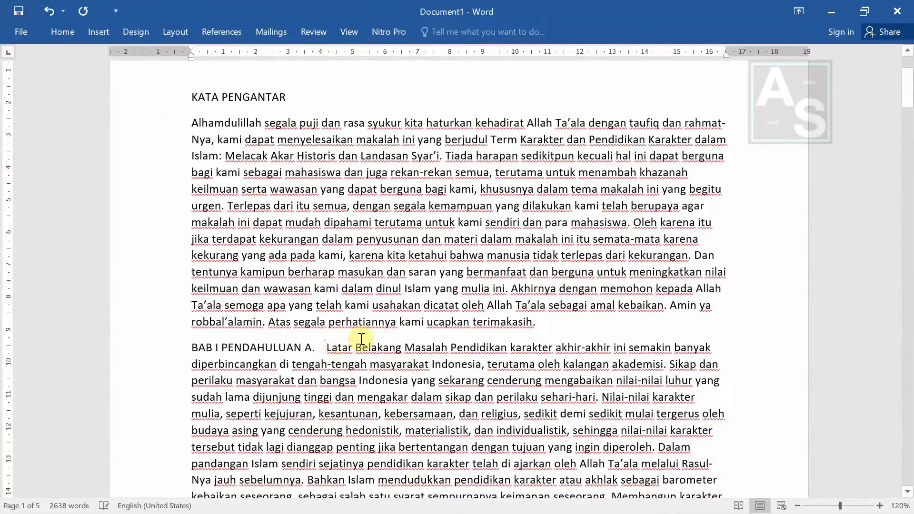
pyautogui.press('BackSpace')
pyautogui.press('Return')
pyautogui.hotkey('ctrl', 'Right')
pyautogui.hotkey('ctrl', 'Right')
pyautogui.hotkey('ctrl', 'Right')
pyautogui.hotkey('ctrl', 'Right')
pyautogui.hotkey('ctrl', 'Right')
pyautogui.press('Return')
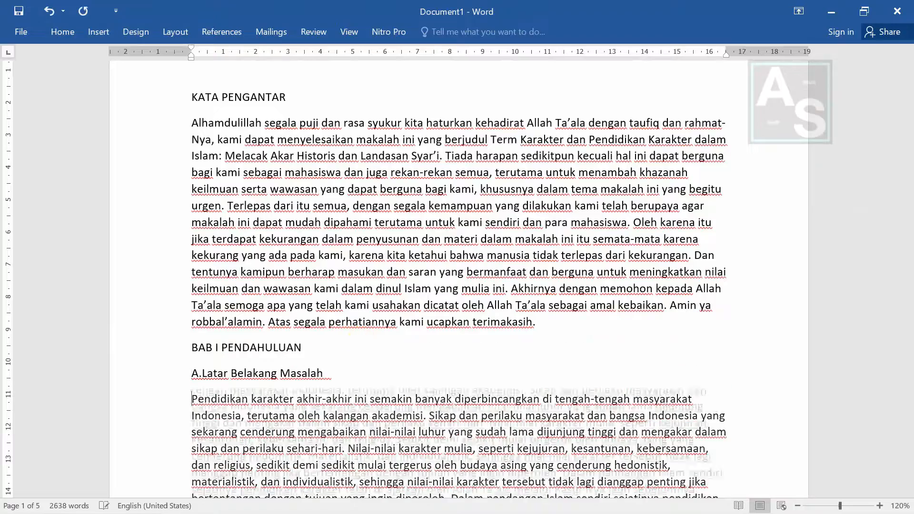
# Put the subheading B. Rumusan Masalah on its own line after the Latar Belakang Masalah paragraph.
pyautogui.press('Down')
pyautogui.press('Down')
pyautogui.press('Down')
pyautogui.press('Down')
pyautogui.press('Down')
pyautogui.press('Down')
pyautogui.press('Down')
pyautogui.press('Down')
pyautogui.press('Down')
pyautogui.press('Down')
pyautogui.press('Down')
pyautogui.press('Down')
pyautogui.press('Down')
pyautogui.press('Down')
pyautogui.press('Down')
pyautogui.press('Down')
pyautogui.scroll(-2, 408, 366)
pyautogui.click(273, 426)
pyautogui.press('Return')
pyautogui.press('Right')
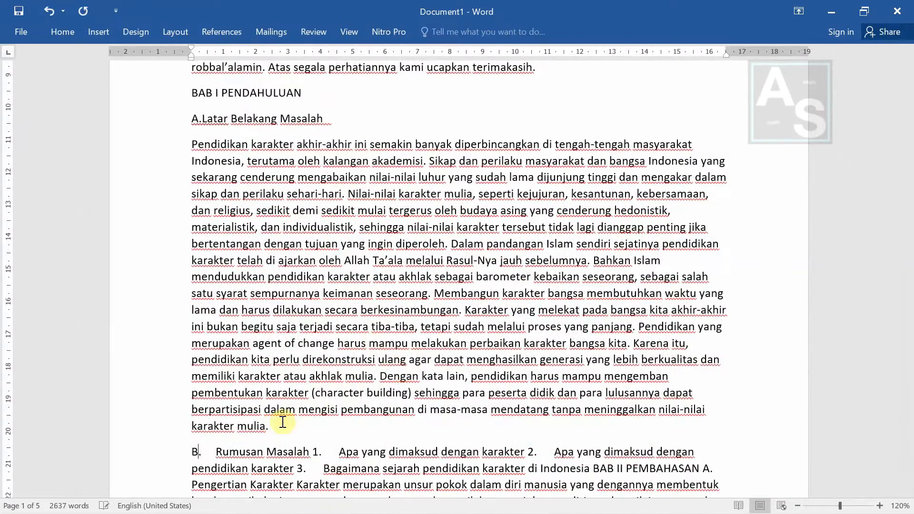
pyautogui.press('Left')
pyautogui.press('Return')
# Turn the first question under Rumusan Masalah into an automatic numbered list item and remove its typed number.
pyautogui.scroll(-2, 430, 398)
pyautogui.click(63, 32)
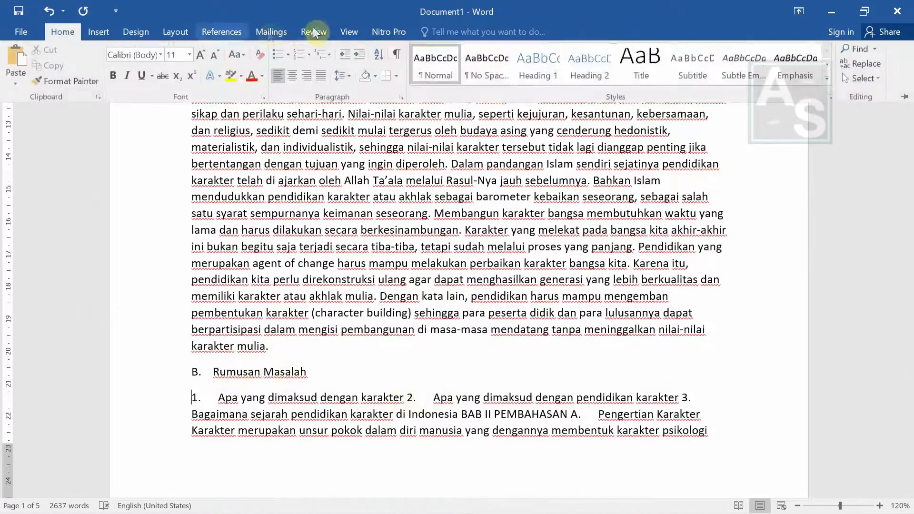
pyautogui.click(298, 55)
pyautogui.press('Delete')
pyautogui.press('Delete')
pyautogui.press('Delete')
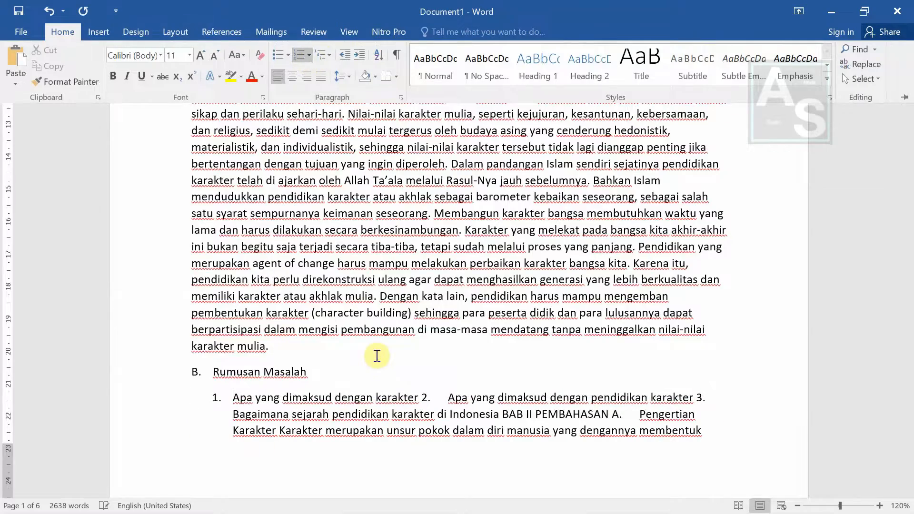
# Split the second and third Rumusan Masalah questions into separate list items and remove their typed numbers.
pyautogui.click(422, 397)
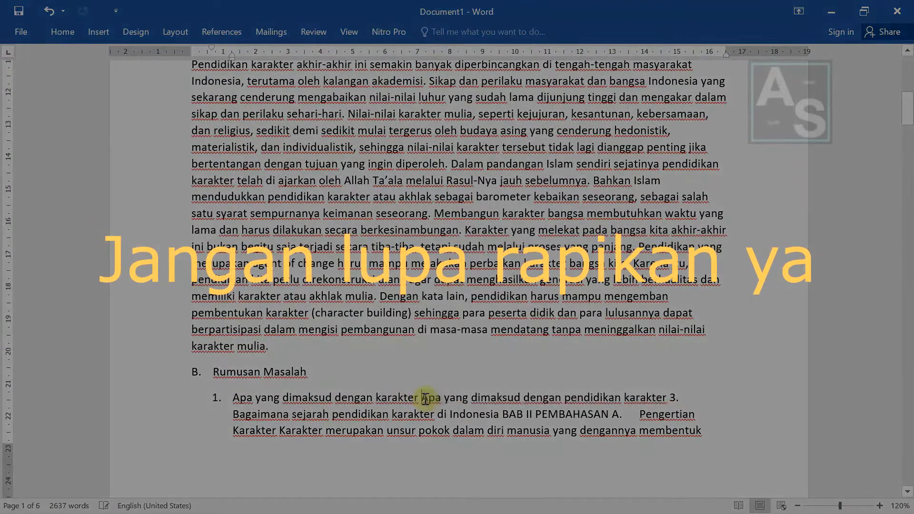
pyautogui.press('Return')
pyautogui.hotkey('ctrl', 'Right')
pyautogui.hotkey('ctrl', 'Right')
pyautogui.hotkey('ctrl', 'Right')
pyautogui.hotkey('ctrl', 'Right')
pyautogui.hotkey('ctrl', 'Right')
pyautogui.hotkey('ctrl', 'Right')
pyautogui.hotkey('shift', 'Right')
pyautogui.hotkey('shift', 'Right')
pyautogui.hotkey('shift', 'Right')
pyautogui.press('Delete')
pyautogui.press('Return')
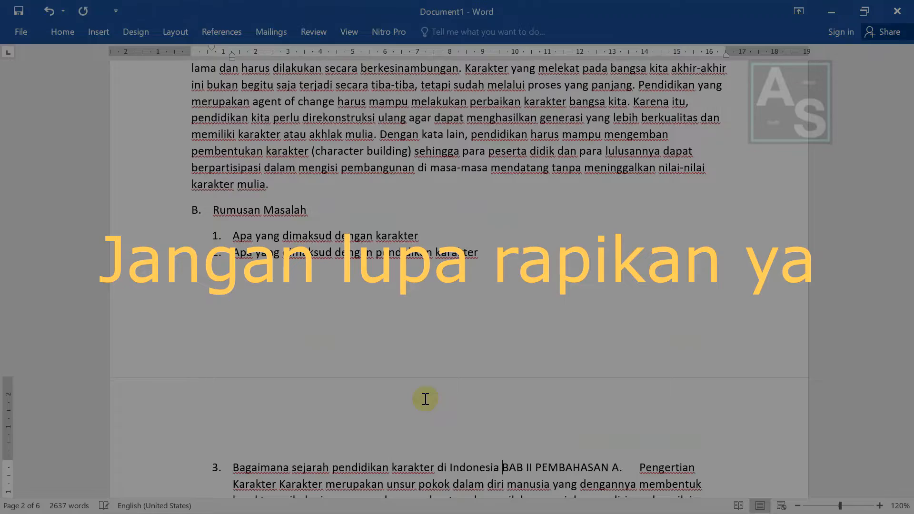
# Break the BAB II PEMBAHASAN text off from the third question so it starts on an unnumbered line.
pyautogui.press('Return')
pyautogui.press('Return')
pyautogui.press('Return')
pyautogui.scroll(-5, 426, 399)
pyautogui.scroll(1, 403, 383)
pyautogui.moveTo(233, 291); pyautogui.dragTo(261, 308)
pyautogui.press('BackSpace')
pyautogui.press('BackSpace')
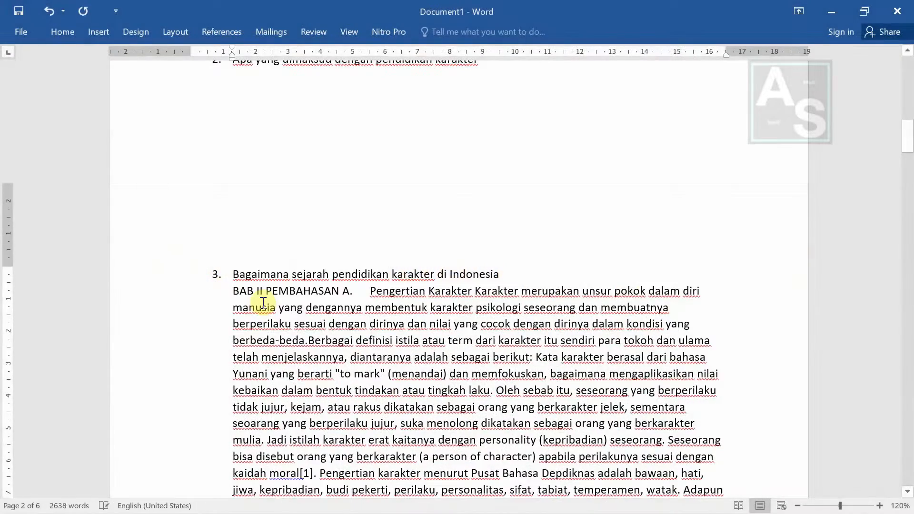
# Add a blank line above BAB II PEMBAHASAN and put the subheading A. Pengertian Karakter on its own line below it.
pyautogui.press('Return')
pyautogui.press('BackSpace')
pyautogui.press('Return')
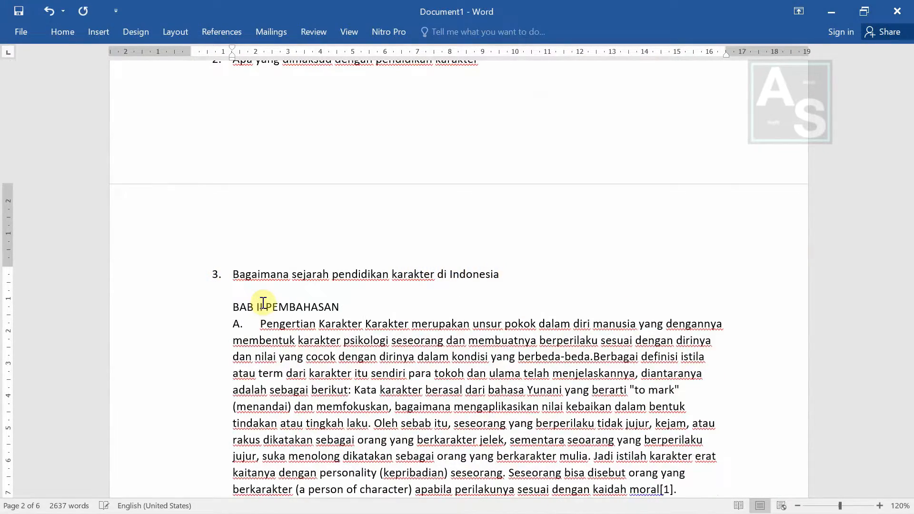
pyautogui.press('Return')
pyautogui.press('BackSpace')
# Put the BAB III KESIMPULAN heading on its own line, with a blank line above it and the conclusions below.
pyautogui.scroll(-3, 397, 313)
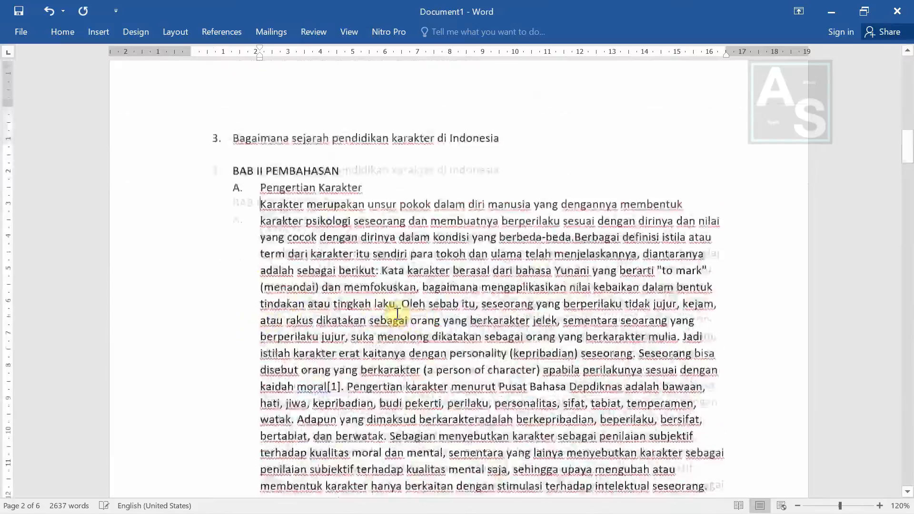
pyautogui.scroll(-15, 397, 313)
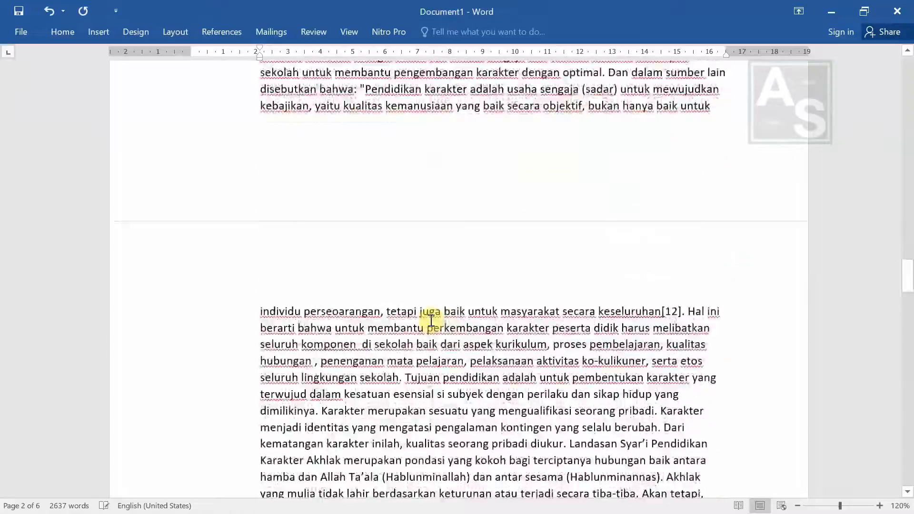
pyautogui.scroll(-20, 438, 315)
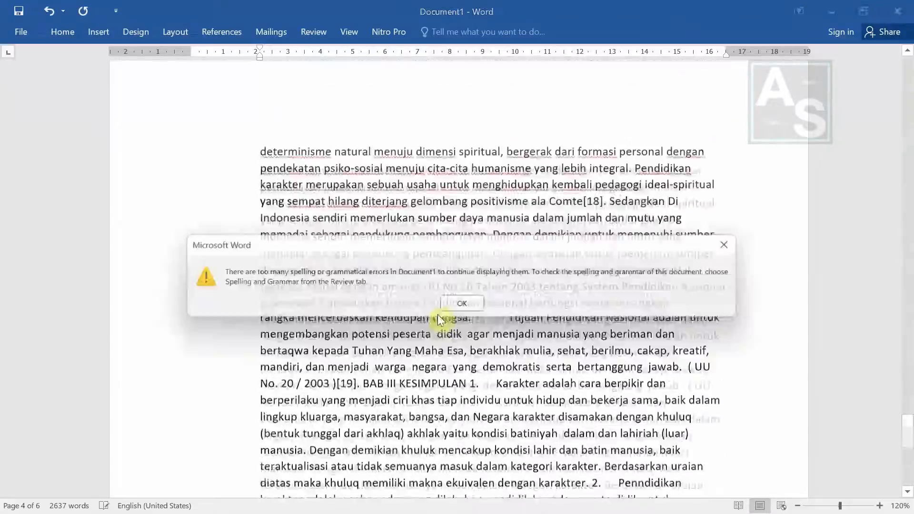
pyautogui.click(462, 303)
pyautogui.scroll(-2, 367, 310)
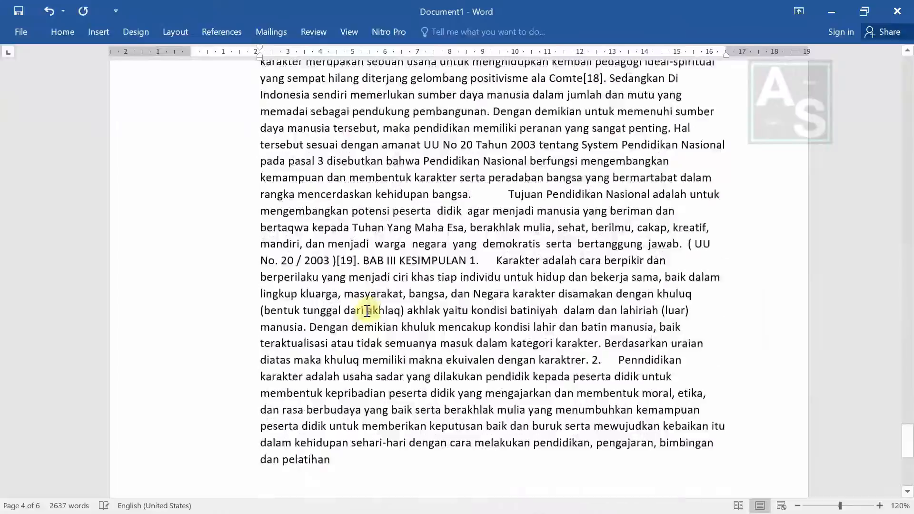
pyautogui.scroll(-5, 366, 311)
pyautogui.scroll(4, 428, 313)
pyautogui.click(428, 228)
pyautogui.hotkey('ctrl', 'Left')
pyautogui.hotkey('ctrl', 'Left')
pyautogui.hotkey('ctrl', 'Left')
pyautogui.press('Return')
pyautogui.press('Return')
pyautogui.hotkey('ctrl', 'Right')
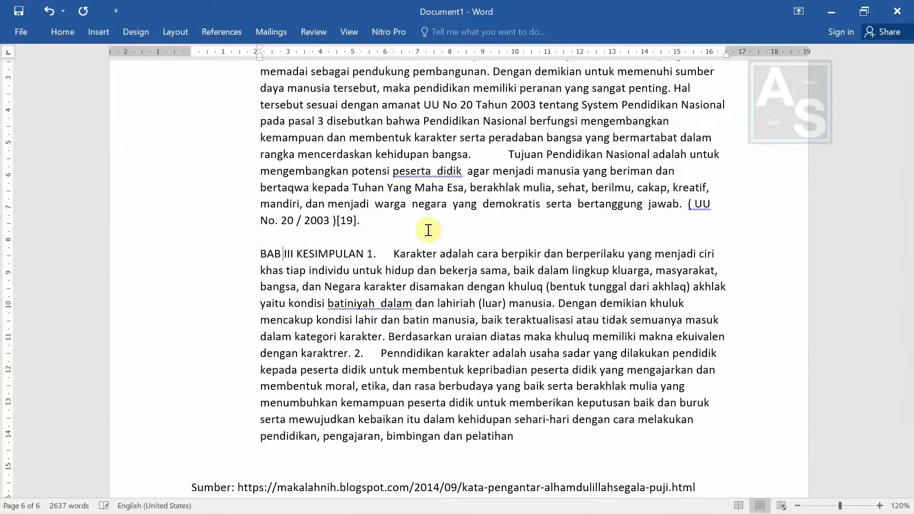
pyautogui.hotkey('ctrl', 'Right')
pyautogui.hotkey('ctrl', 'Right')
pyautogui.press('Return')
pyautogui.click(65, 35)
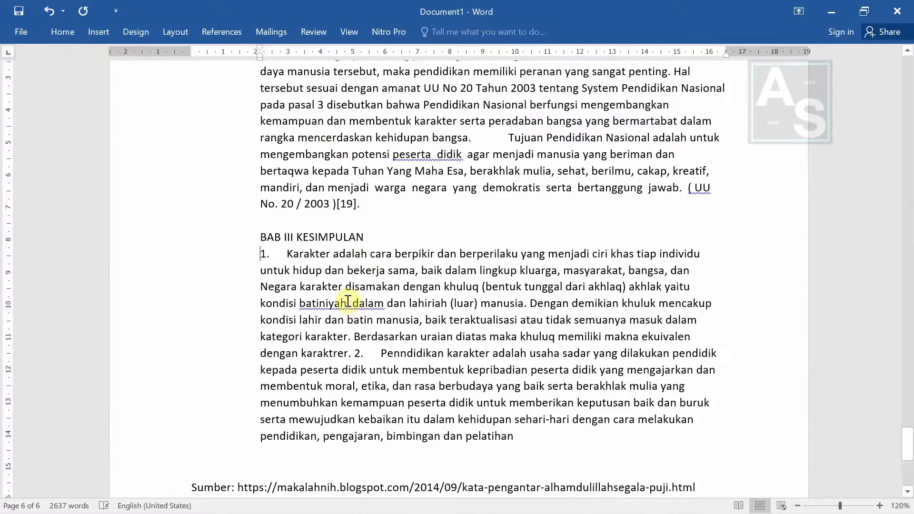
# Compare the BAB II text in the Word document with the source article to locate its remaining subheadings.
pyautogui.scroll(5, 376, 298)
pyautogui.scroll(20, 364, 299)
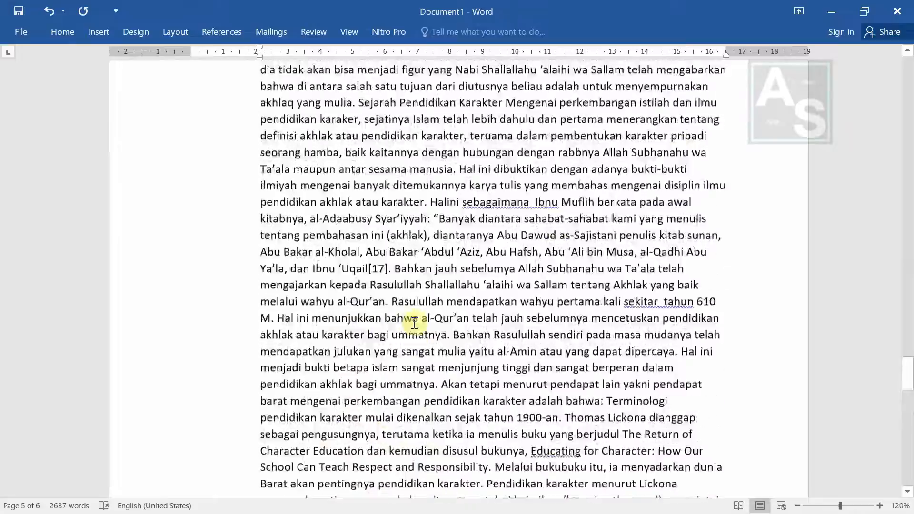
pyautogui.scroll(15, 414, 323)
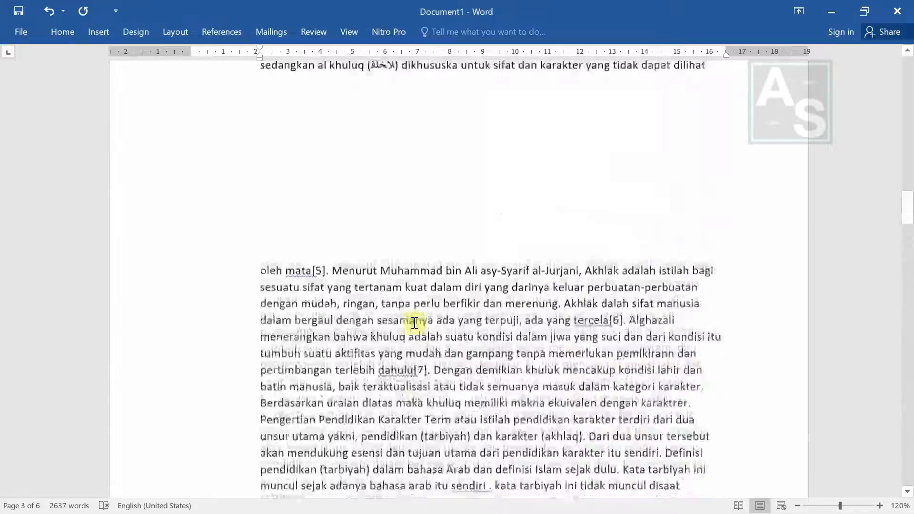
pyautogui.hotkey('alt', 'Tab')
pyautogui.scroll(15, 357, 313)
pyautogui.scroll(10, 354, 318)
pyautogui.hotkey('alt', 'Tab')
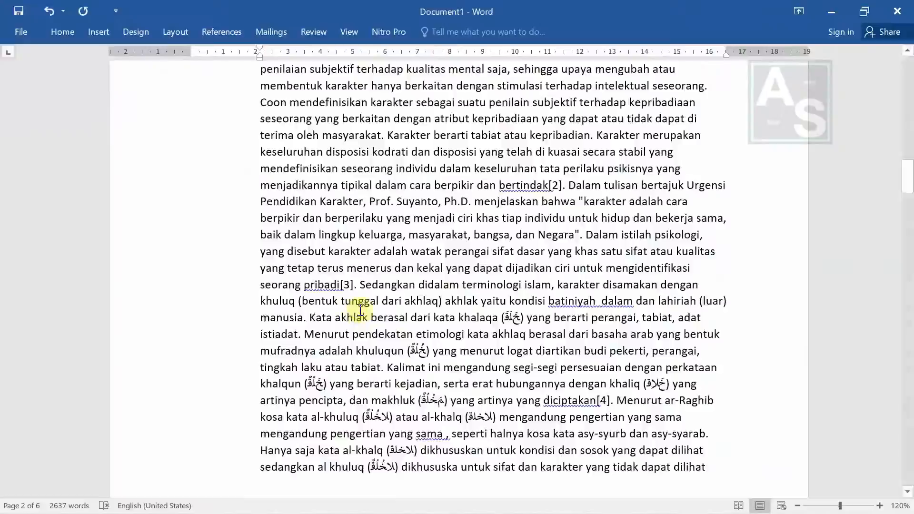
pyautogui.hotkey('alt', 'Tab')
pyautogui.scroll(15, 352, 316)
pyautogui.scroll(-8, 353, 318)
pyautogui.hotkey('alt', 'Tab')
# Search the document for "pengertian pendidikan" and go to the third match.
pyautogui.hotkey('ctrl', 'f')
pyautogui.write('pengertian pendidikan')
pyautogui.click(100, 224)
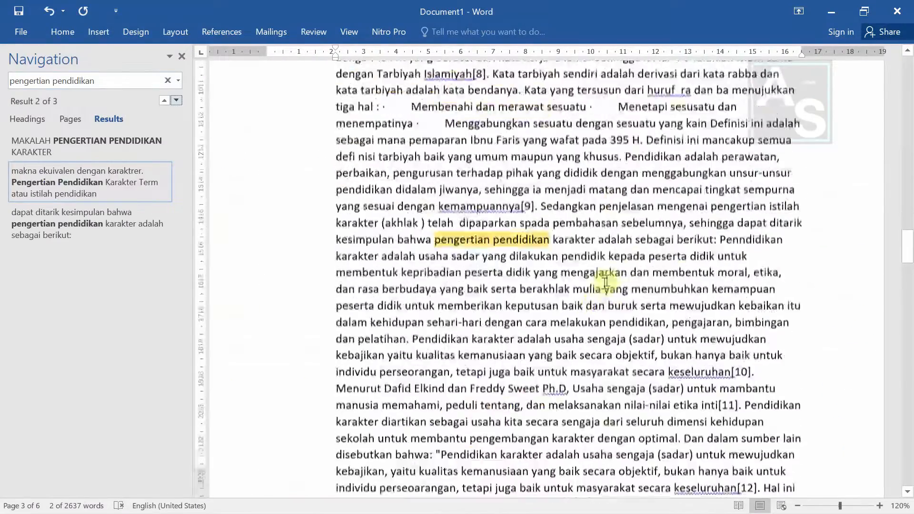
pyautogui.click(135, 227)
pyautogui.scroll(1, 530, 209)
# Check the subheading in the source article and search the Word document for "term".
pyautogui.hotkey('alt', 'Tab')
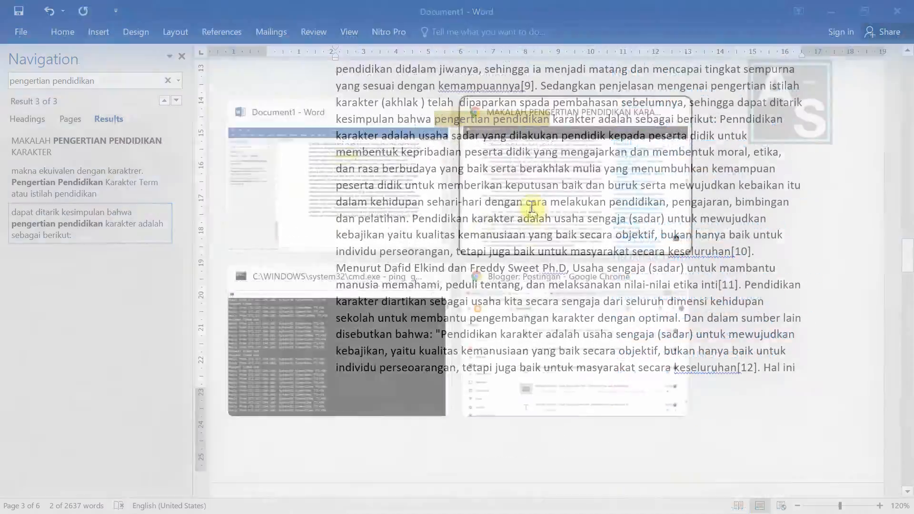
pyautogui.hotkey('alt', 'Tab')
pyautogui.hotkey('ctrl', 'f')
pyautogui.write('term')
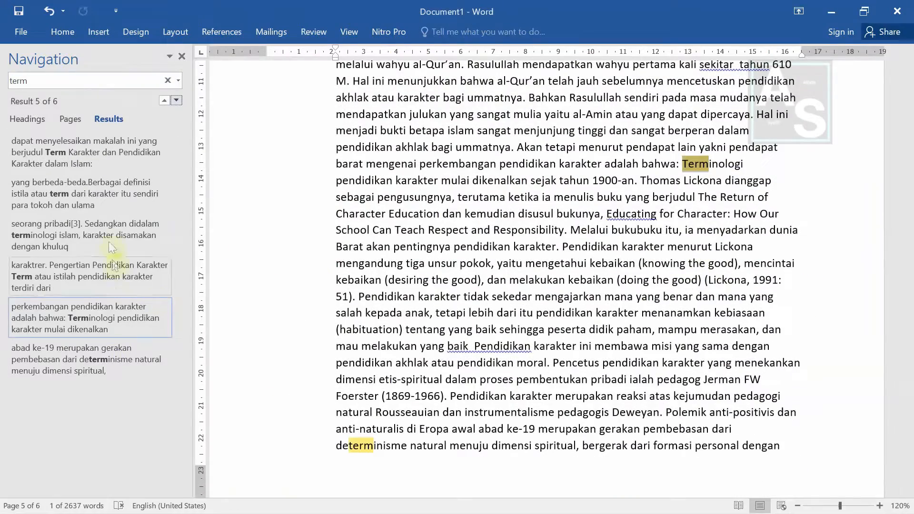
# Put Pengertian Pendidikan Karakter on its own line as lettered subheading B, with the body text starting on the line below.
pyautogui.click(91, 276)
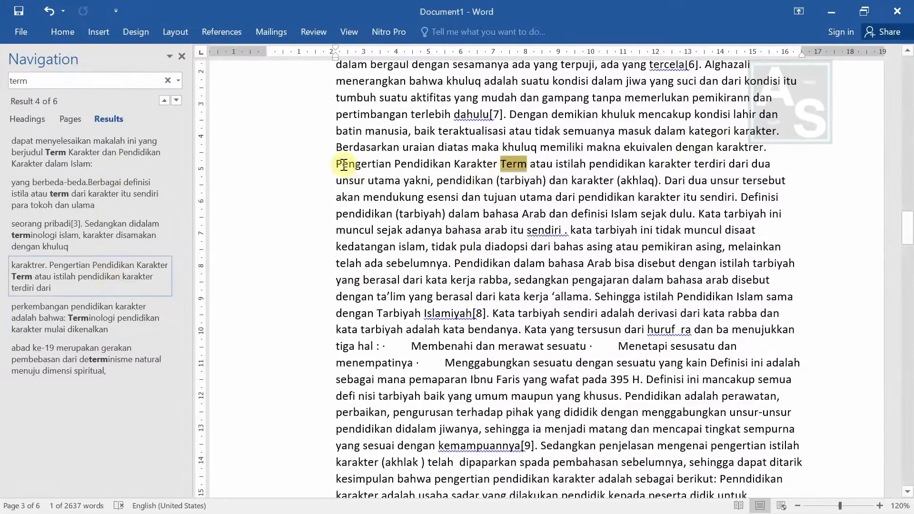
pyautogui.click(376, 164)
pyautogui.press('Home')
pyautogui.write('B.')
pyautogui.press('Return')
pyautogui.hotkey('ctrl', 'Right')
pyautogui.hotkey('ctrl', 'Right')
pyautogui.hotkey('ctrl', 'Right')
pyautogui.hotkey('ctrl', 'Right')
pyautogui.hotkey('ctrl', 'Right')
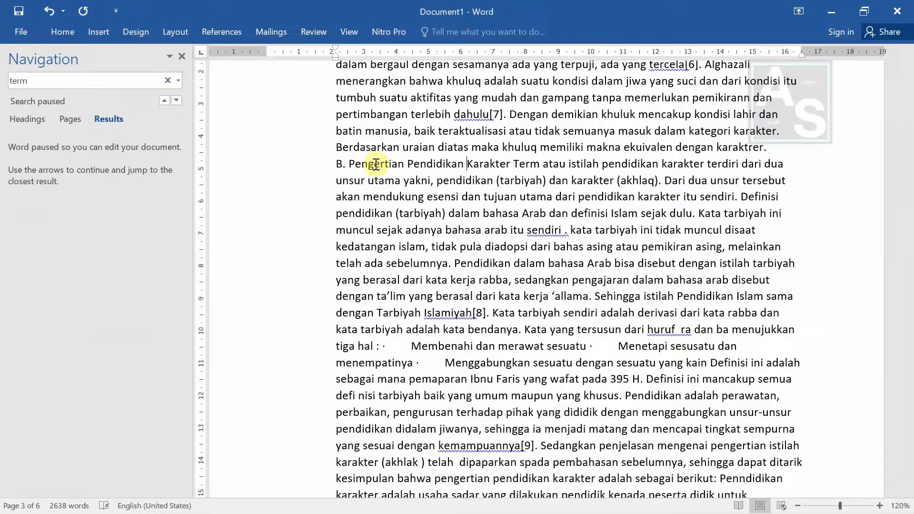
pyautogui.press('Return')
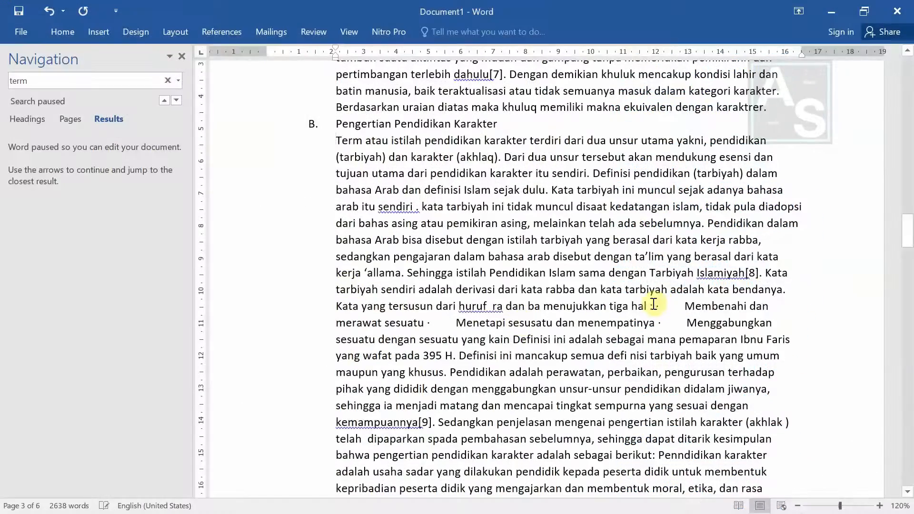
pyautogui.click(654, 304)
pyautogui.press('Return')
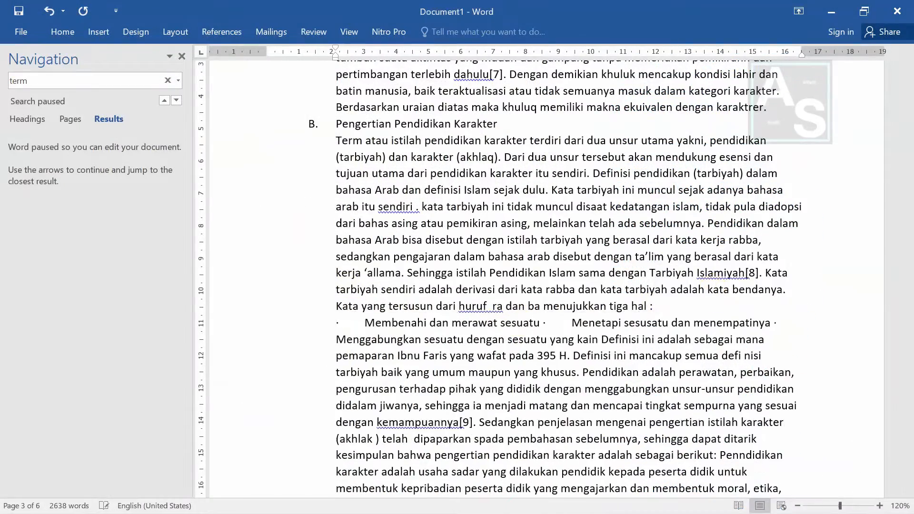
pyautogui.hotkey('ctrl', 'z')
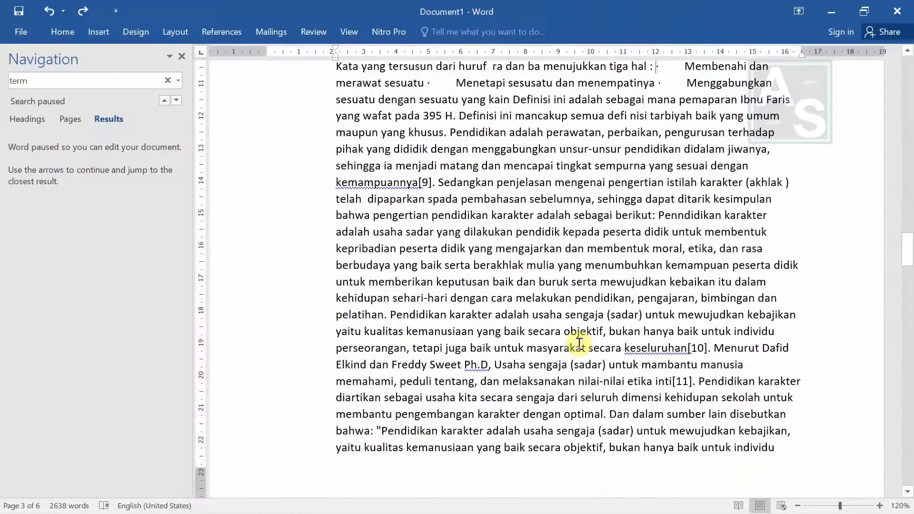
# Search for "landasan" and set off Landasan Syar'i Pendidikan Karakter on its own line as lettered subheading C.
pyautogui.write('landasan')
pyautogui.press('Return')
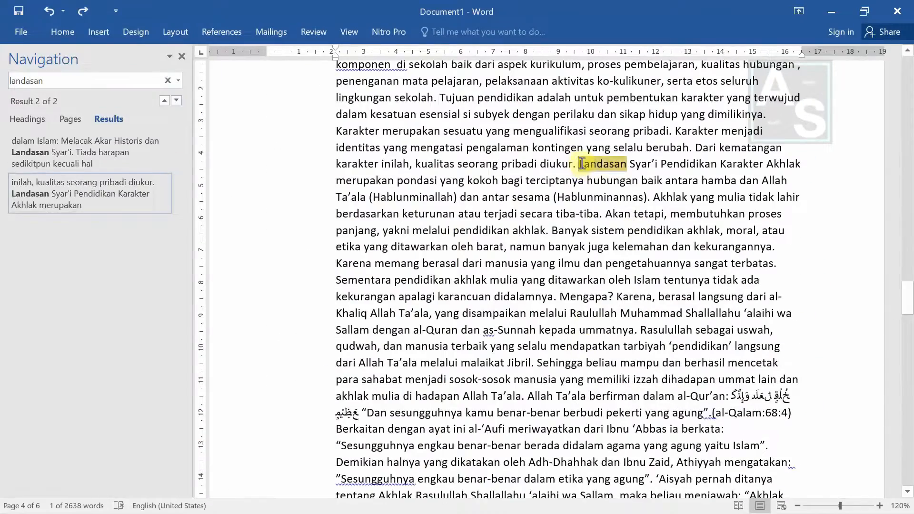
pyautogui.click(582, 164)
pyautogui.press('Return')
pyautogui.press('Return')
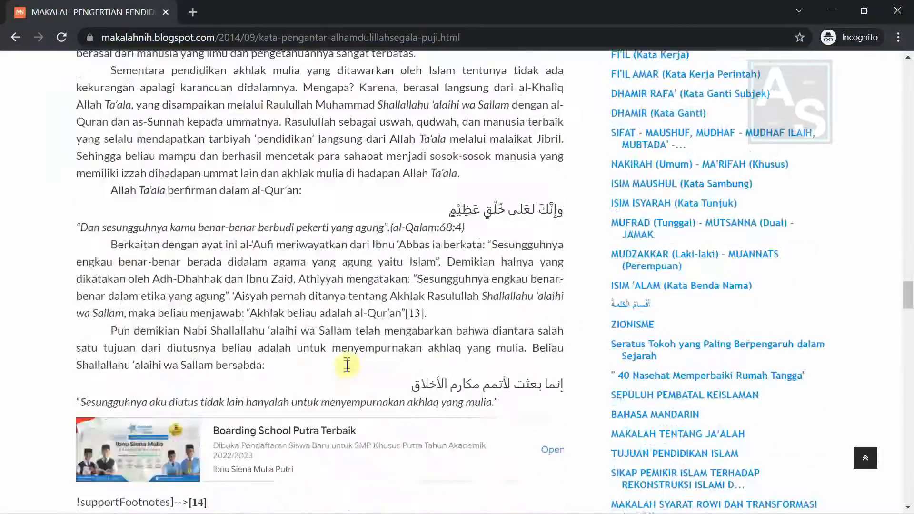
# Check the source article for the next subheading, then set Sejarah Pendidikan Karakter in Word on its own line as lettered subheading D.
pyautogui.scroll(-8, 334, 335)
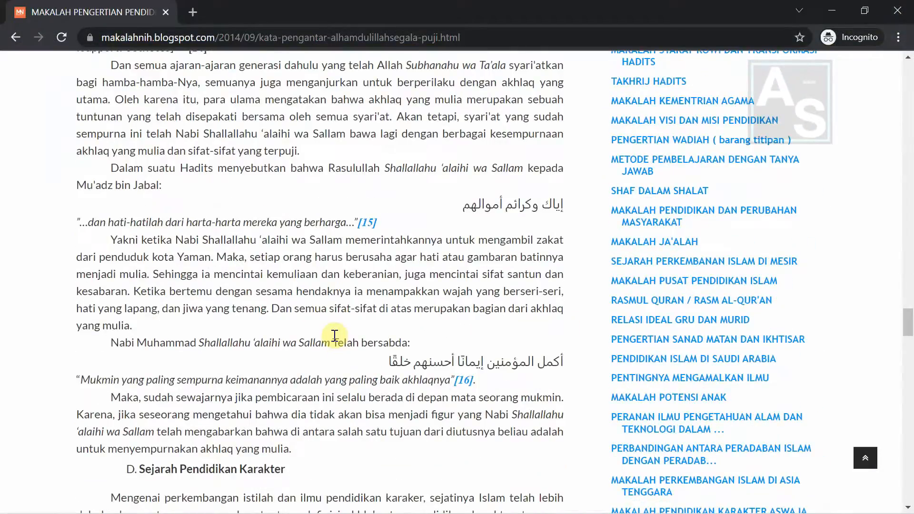
pyautogui.scroll(-1, 335, 335)
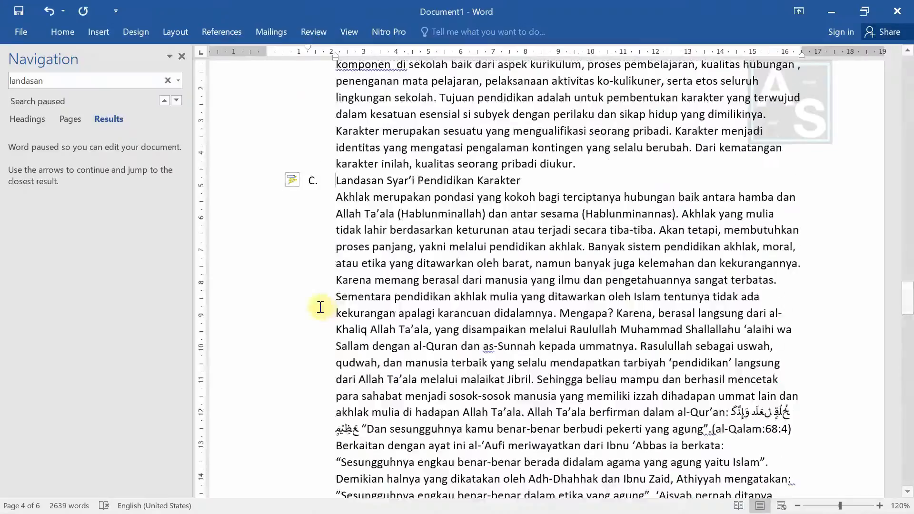
pyautogui.scroll(-5, 378, 306)
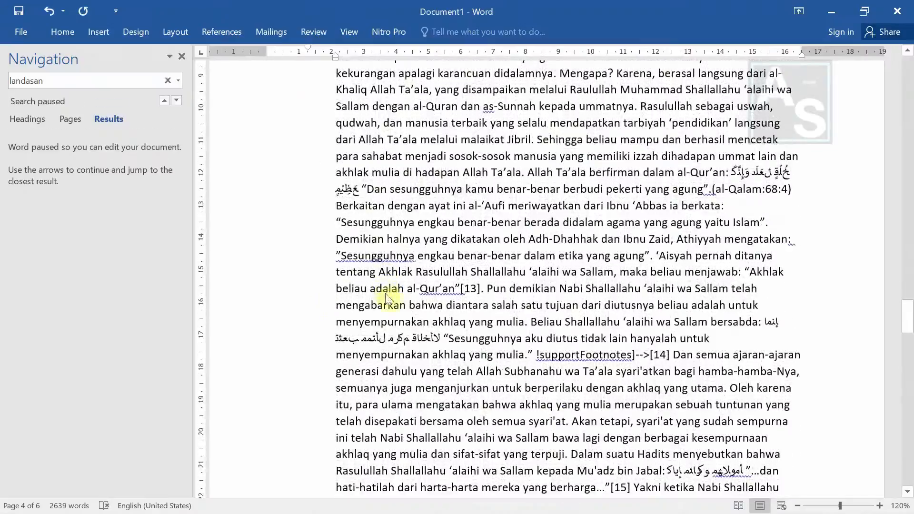
pyautogui.scroll(5, 378, 306)
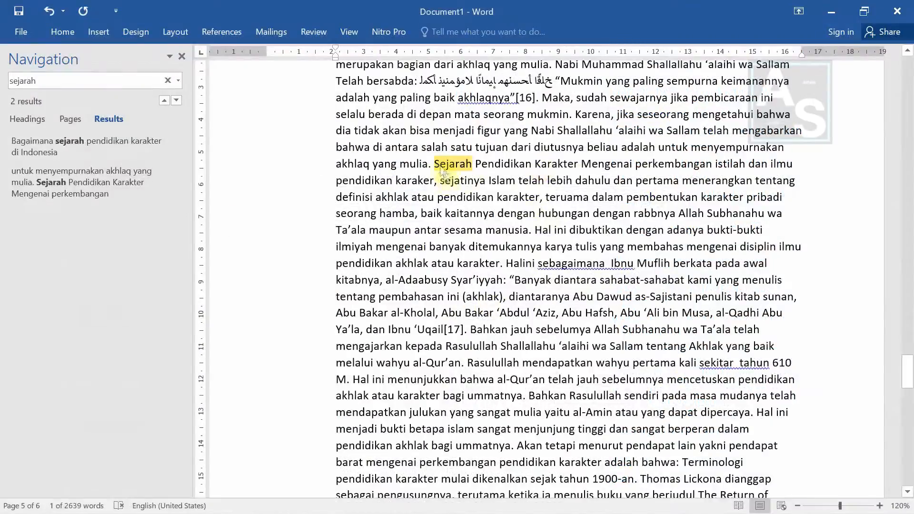
pyautogui.click(434, 176)
pyautogui.press('Return')
pyautogui.scroll(3, 436, 163)
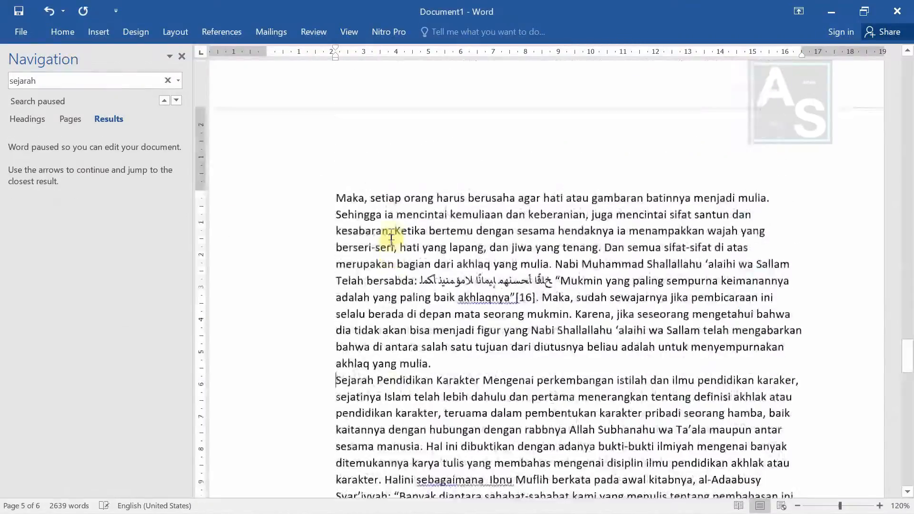
pyautogui.scroll(-5, 385, 238)
pyautogui.scroll(-10, 393, 240)
pyautogui.write('D.')
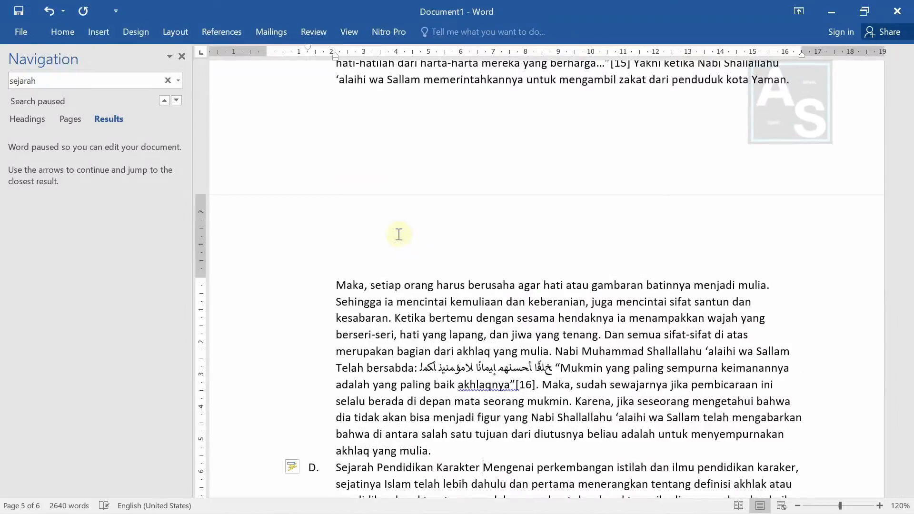
pyautogui.press('Return')
# Convert the first conclusion under BAB III KESIMPULAN into an automatic list item in the 1., 2., 3. number format.
pyautogui.scroll(-3, 399, 235)
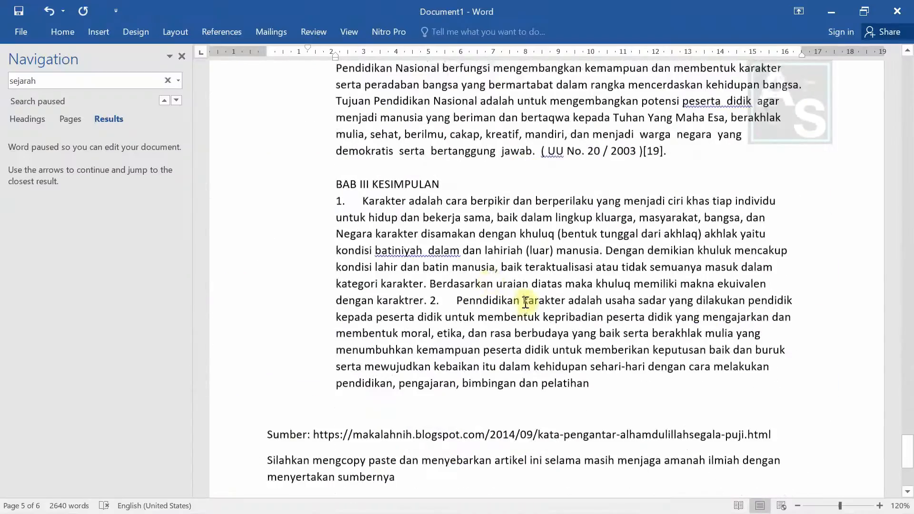
pyautogui.click(363, 199)
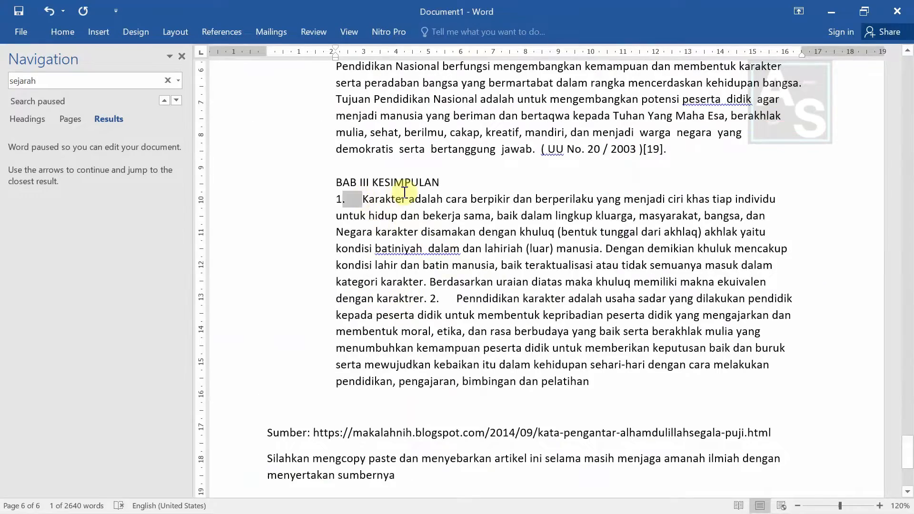
pyautogui.hotkey('shift', 'Left')
pyautogui.press('BackSpace')
pyautogui.click(61, 32)
pyautogui.click(315, 197)
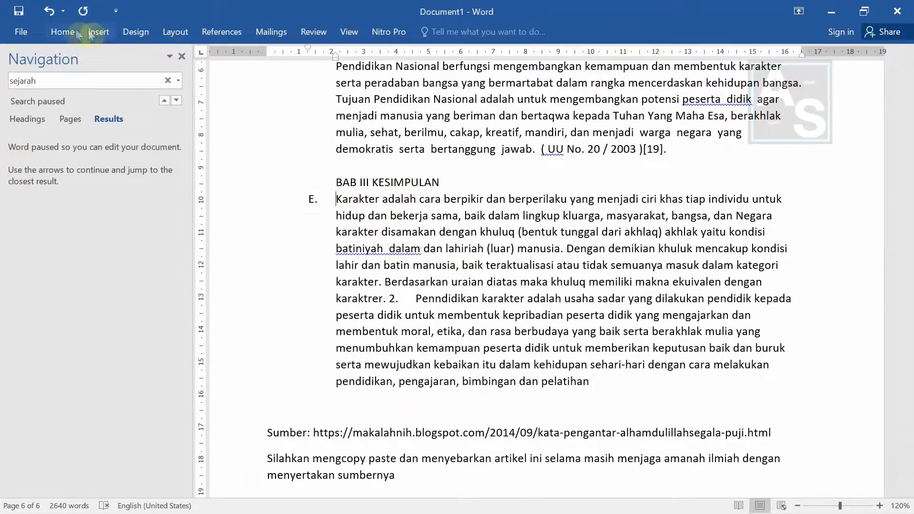
pyautogui.click(71, 33)
pyautogui.click(310, 56)
pyautogui.click(339, 352)
# Restart the conclusions list at 1 and split off the Penndidikan karakter paragraph as item 2.
pyautogui.click(311, 200)
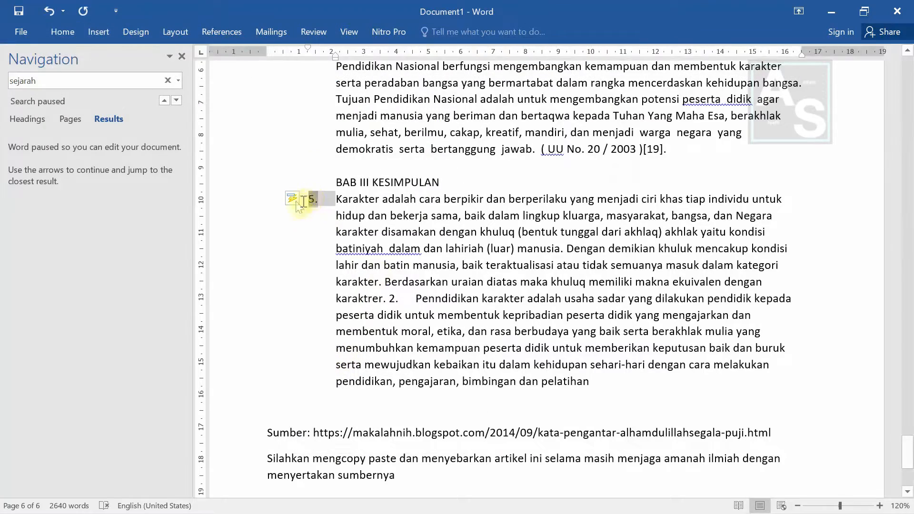
pyautogui.press('Return')
pyautogui.press('Delete')
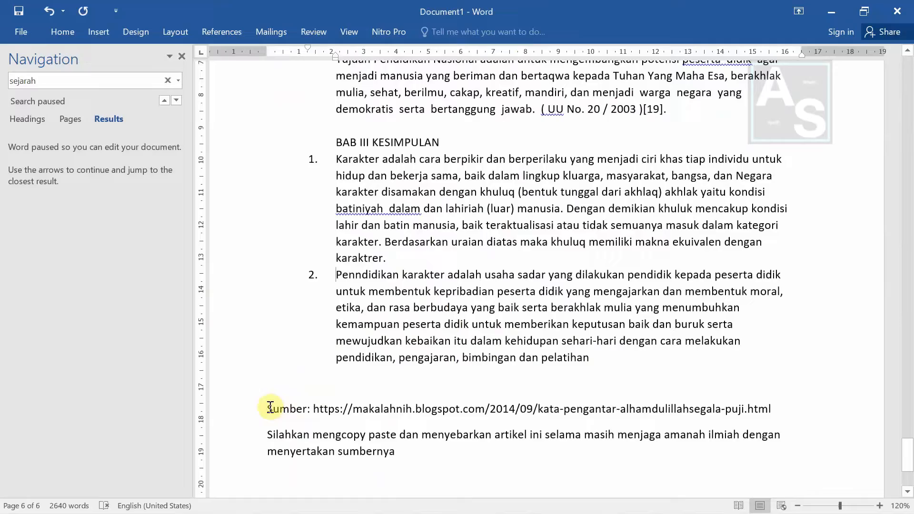
# Delete the Sumber link and the copying notice at the end of the document.
pyautogui.moveTo(265, 408); pyautogui.dragTo(396, 451)
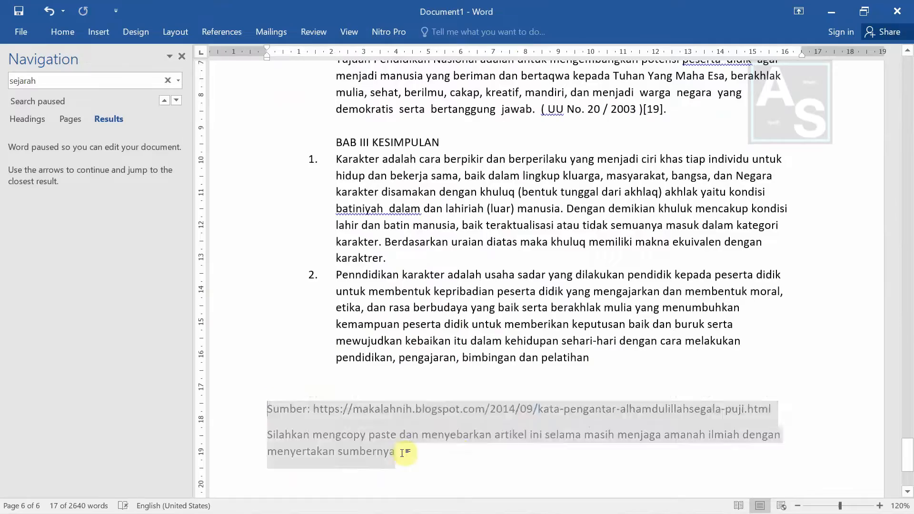
pyautogui.press('Delete')
pyautogui.scroll(3, 438, 402)
# Close the Navigation pane and keep the ribbon permanently displayed.
pyautogui.click(182, 56)
pyautogui.doubleClick(64, 33)
# Remove the empty line below the document title on the first page.
pyautogui.scroll(20, 464, 305)
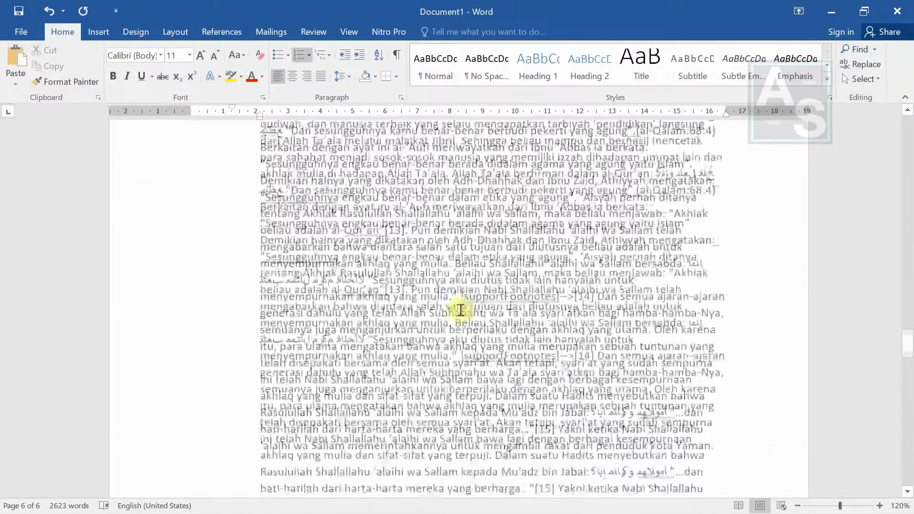
pyautogui.scroll(10, 472, 312)
pyautogui.click(216, 256)
pyautogui.press('BackSpace')
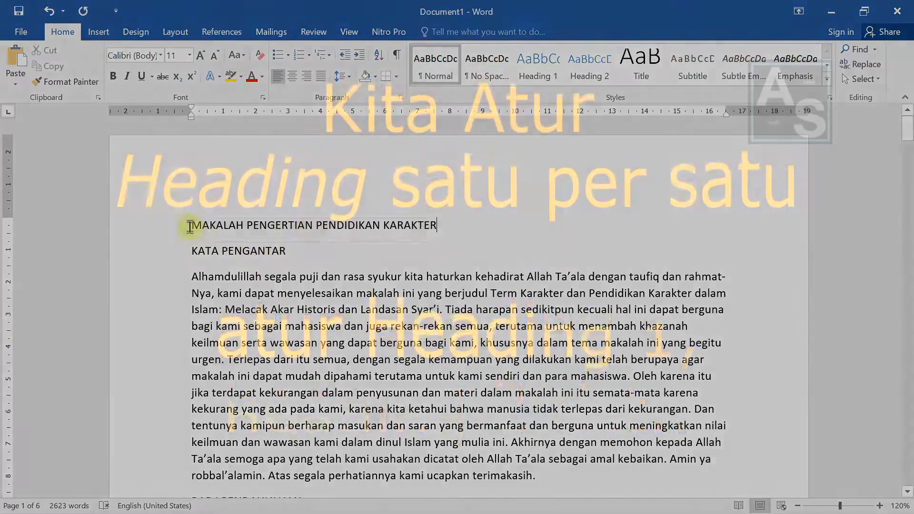
# Display the full Styles list and apply Heading 1 to the title MAKALAH PENGERTIAN PENDIDIKAN KARAKTER.
pyautogui.moveTo(191, 226); pyautogui.dragTo(445, 227)
pyautogui.click(827, 80)
pyautogui.rightClick(346, 222)
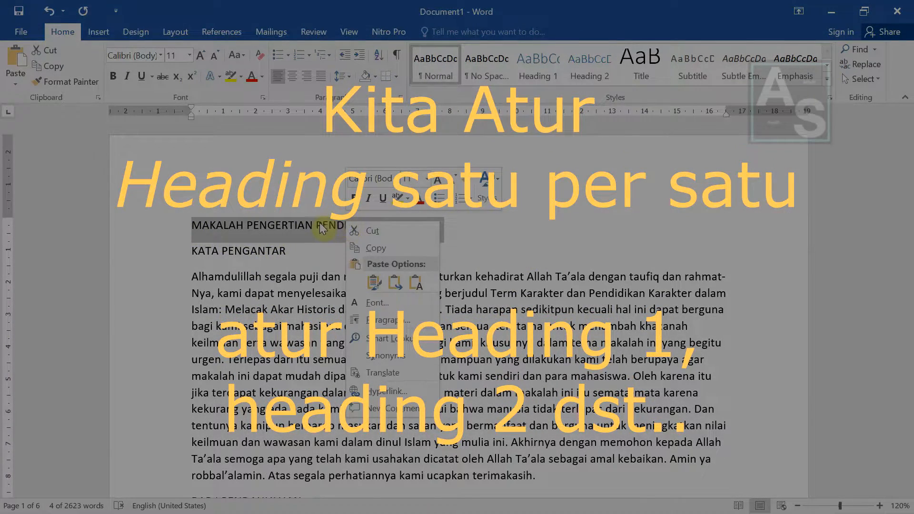
pyautogui.press('Escape')
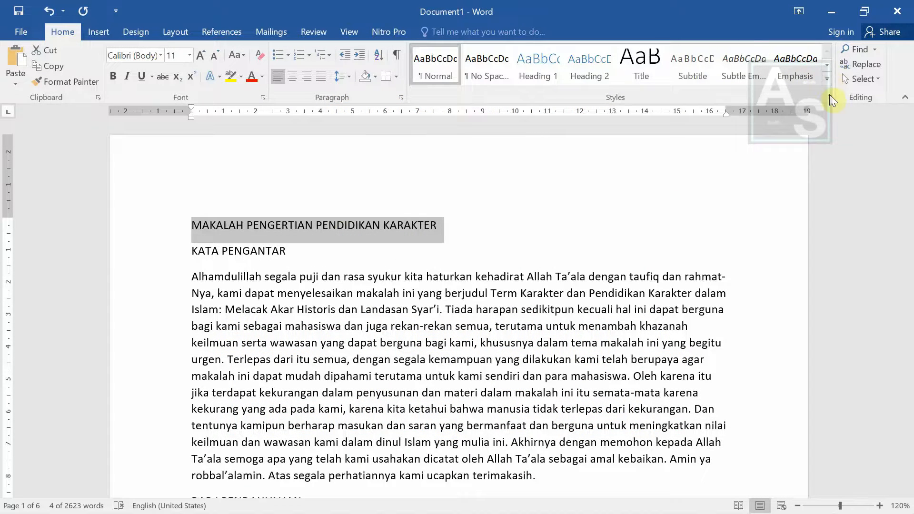
pyautogui.click(830, 98)
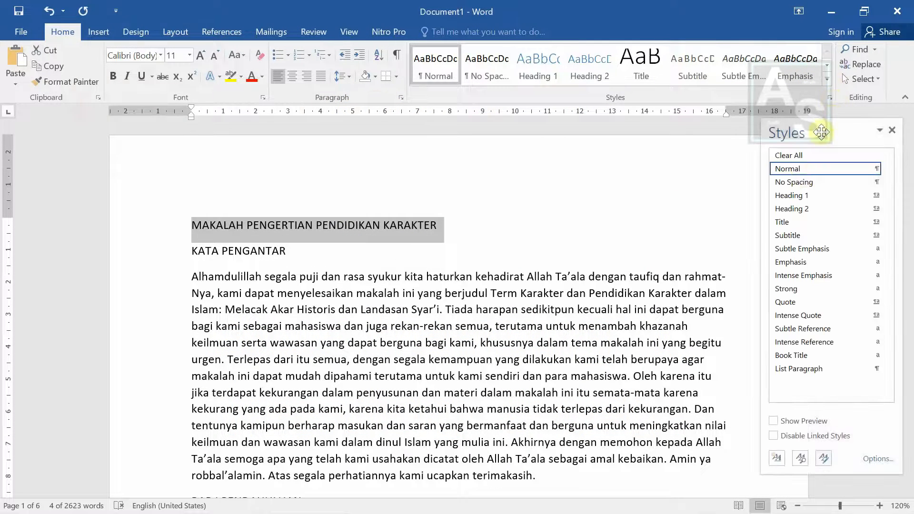
pyautogui.moveTo(821, 197)
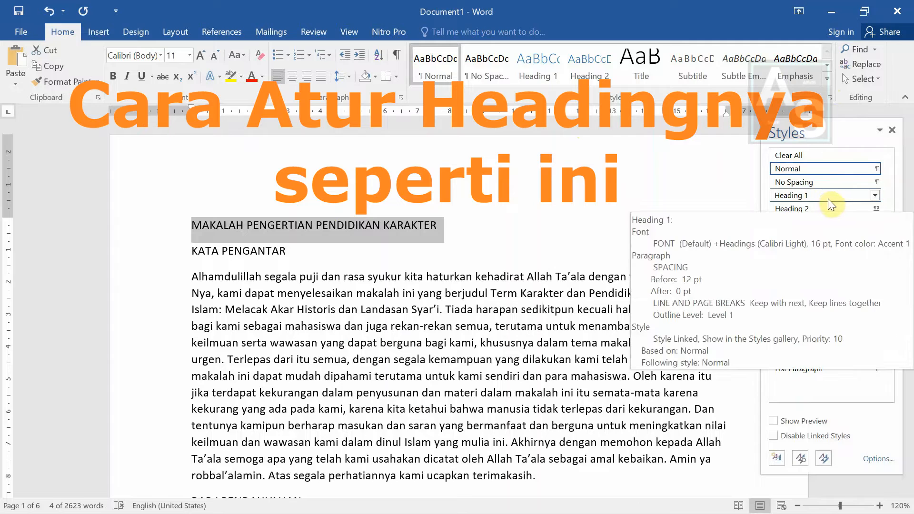
pyautogui.click(828, 196)
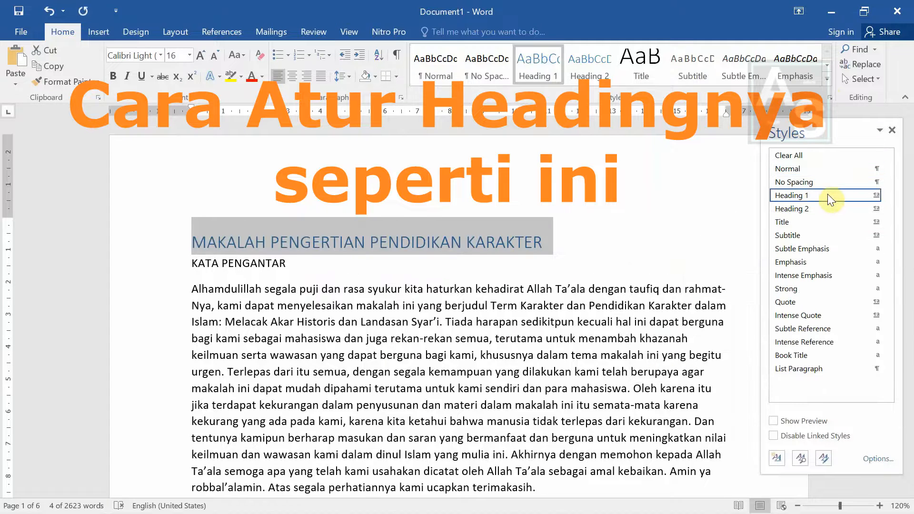
pyautogui.click(318, 339)
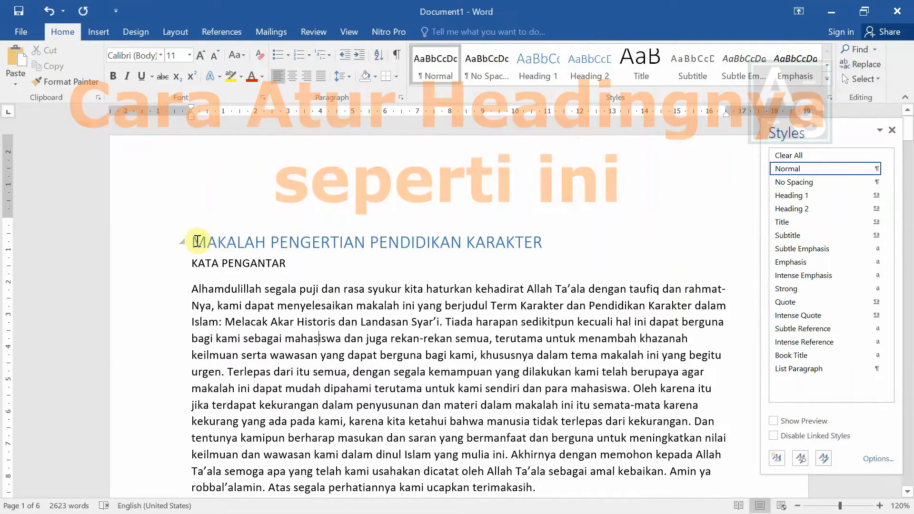
# Modify the Heading 1 style to use the Arial font and the Automatic font color.
pyautogui.click(875, 196)
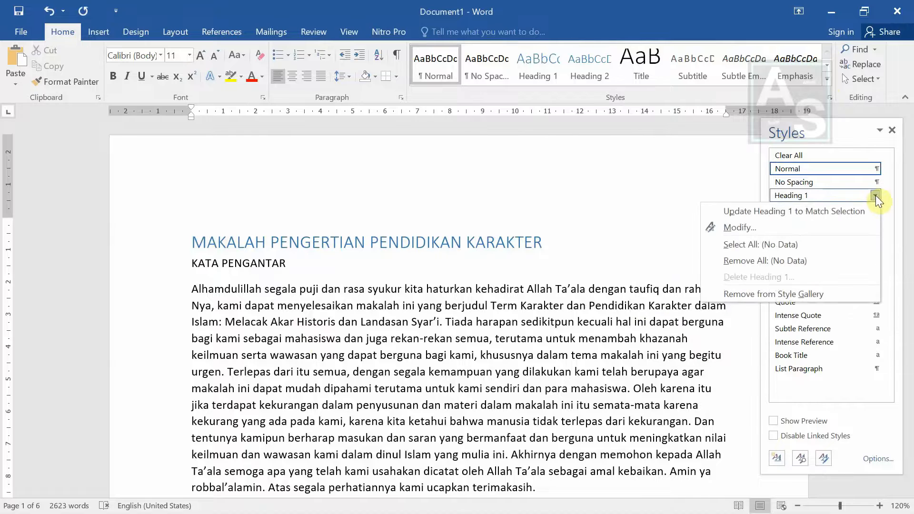
pyautogui.click(797, 226)
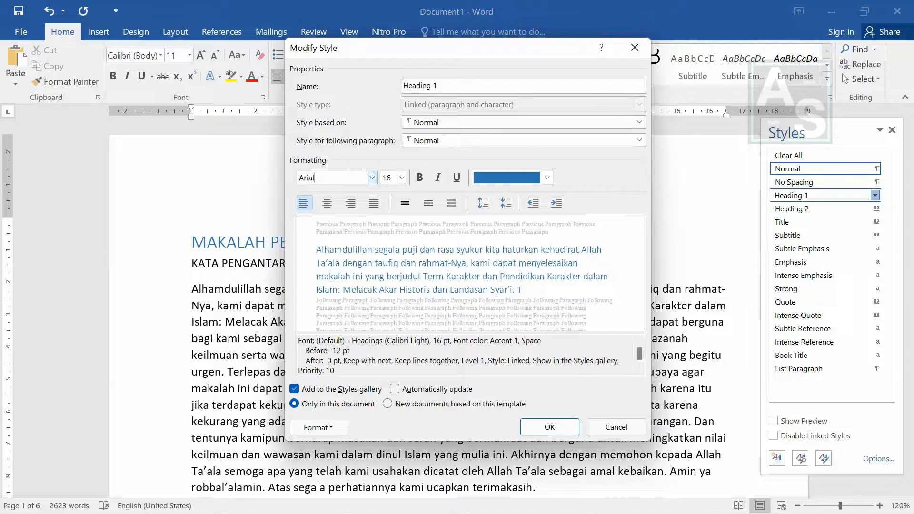
pyautogui.click(548, 179)
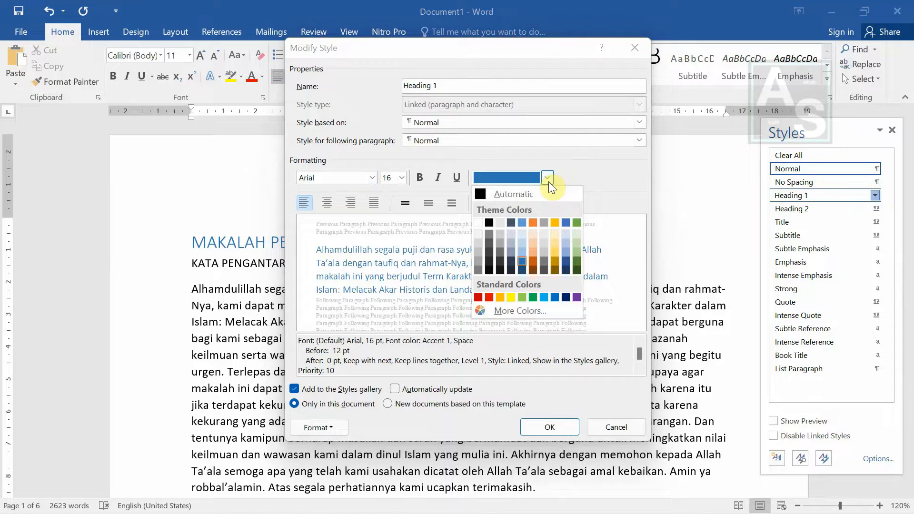
pyautogui.click(521, 194)
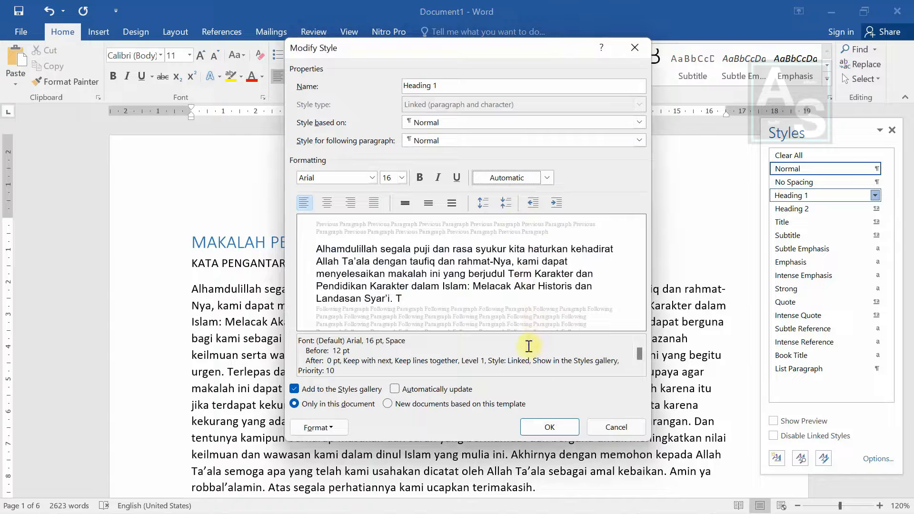
pyautogui.click(550, 427)
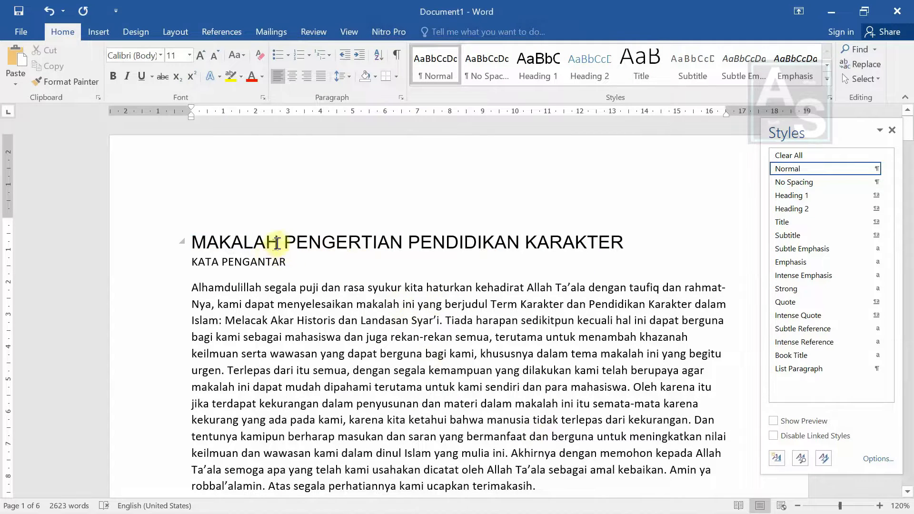
# Change the font of the entire document to Arial.
pyautogui.hotkey('ctrl', 'a')
pyautogui.click(143, 56)
pyautogui.write('Arial')
pyautogui.press('Return')
pyautogui.click(408, 331)
# Set the line spacing of the entire document to 1.5.
pyautogui.hotkey('ctrl', 'a')
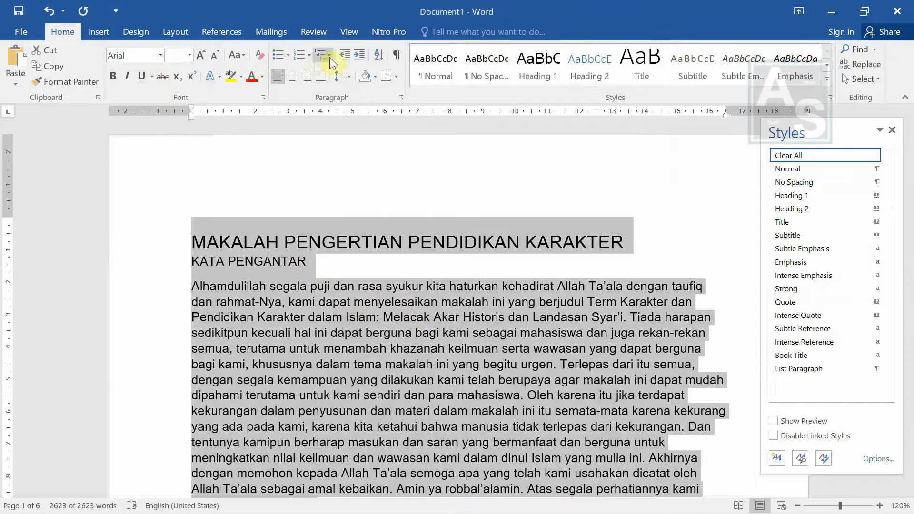
pyautogui.click(341, 76)
pyautogui.click(365, 123)
pyautogui.click(344, 305)
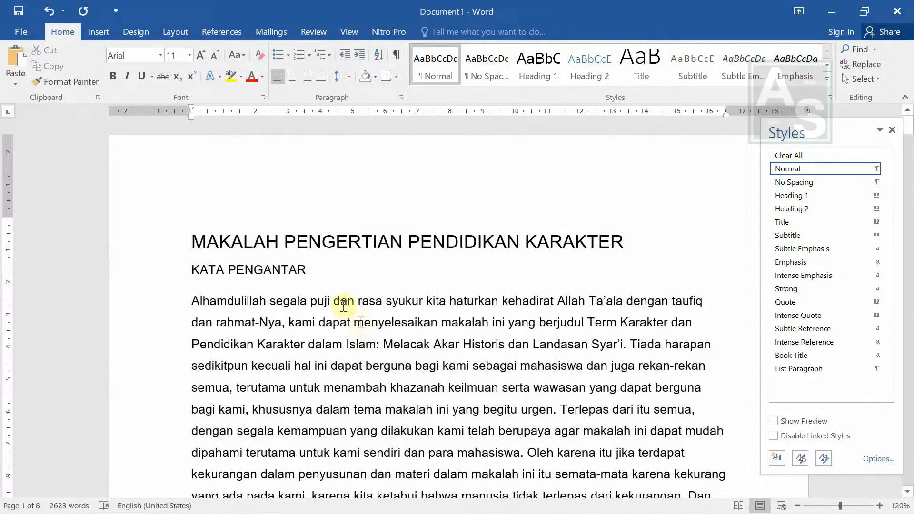
# Apply Heading 2 to KATA PENGANTAR and modify that style to Arial, Automatic font color and centered alignment.
pyautogui.tripleClick(319, 267)
pyautogui.click(853, 209)
pyautogui.click(875, 208)
pyautogui.click(831, 242)
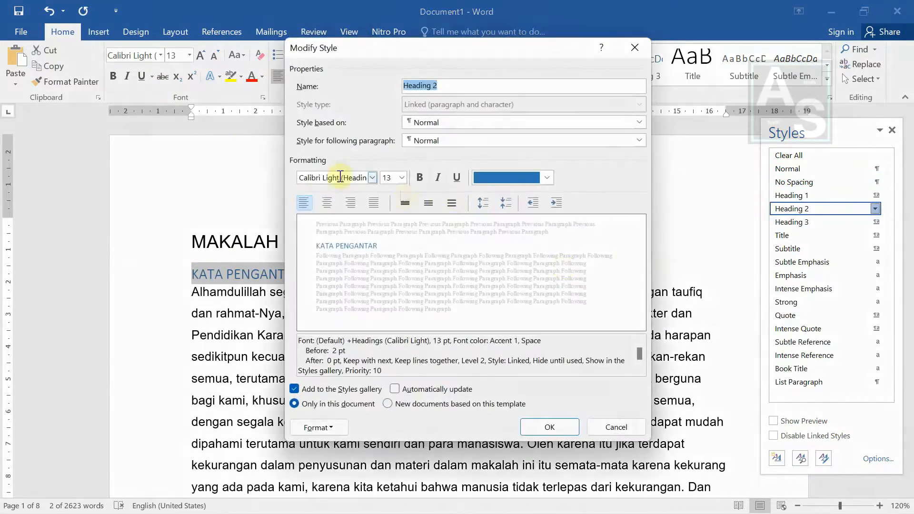
pyautogui.tripleClick(339, 177)
pyautogui.write('Arial')
pyautogui.click(547, 177)
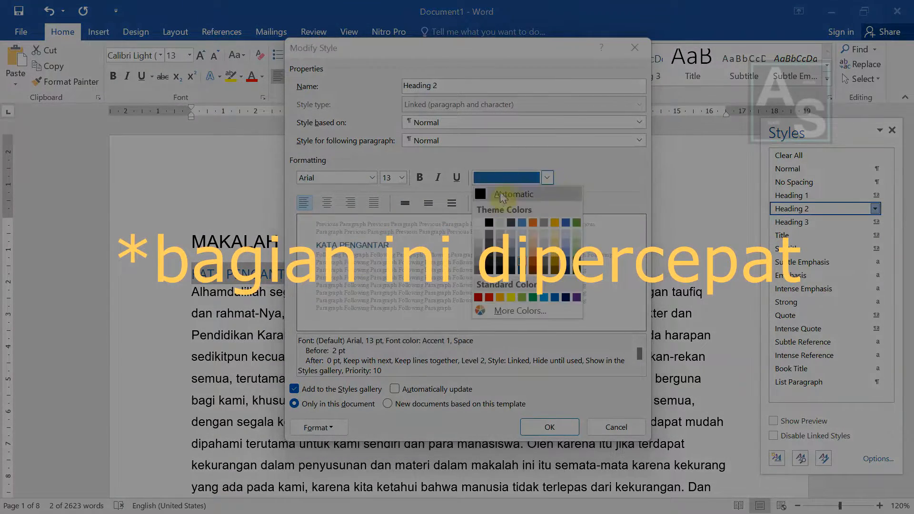
pyautogui.click(507, 189)
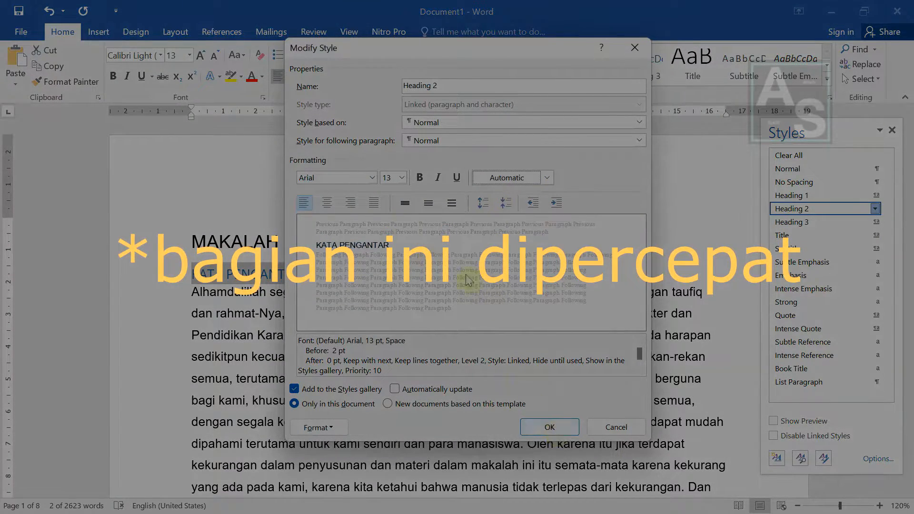
pyautogui.click(327, 203)
pyautogui.click(559, 427)
# Modify the Heading 1 style of the paper's title to use centered alignment.
pyautogui.click(515, 239)
pyautogui.click(875, 195)
pyautogui.click(833, 229)
pyautogui.click(332, 205)
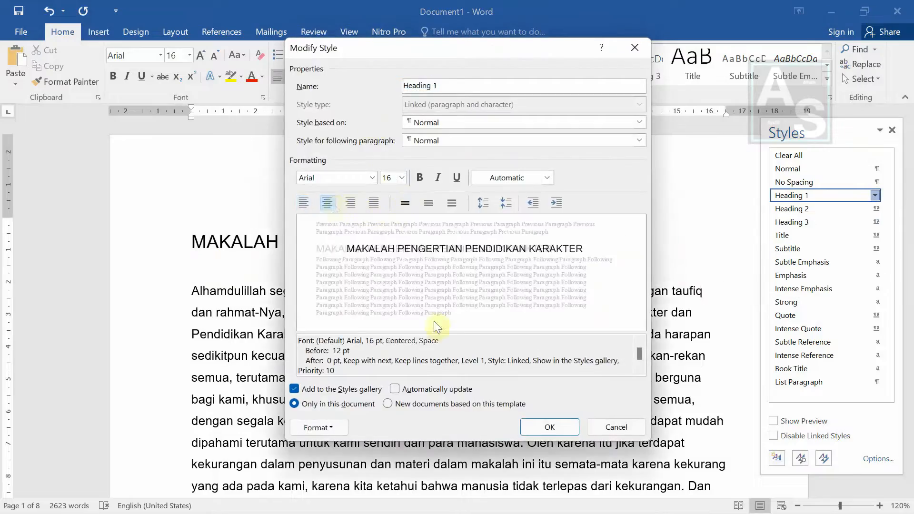
pyautogui.click(550, 427)
# Add space after the KATA PENGANTAR heading paragraph.
pyautogui.click(546, 269)
pyautogui.click(342, 76)
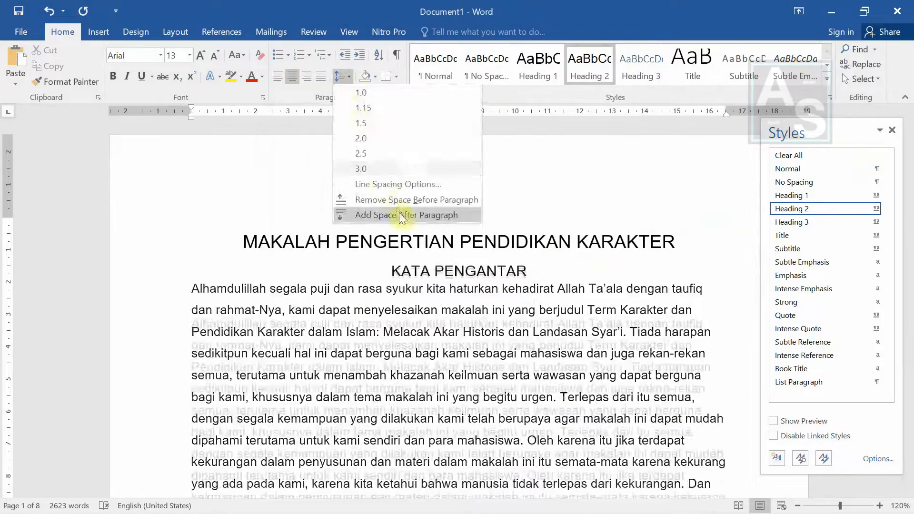
pyautogui.click(402, 215)
pyautogui.click(588, 346)
# Apply Heading 2 to the chapter title BAB I PENDAHULUAN.
pyautogui.scroll(-5, 553, 343)
pyautogui.scroll(1, 323, 399)
pyautogui.scroll(-1, 323, 399)
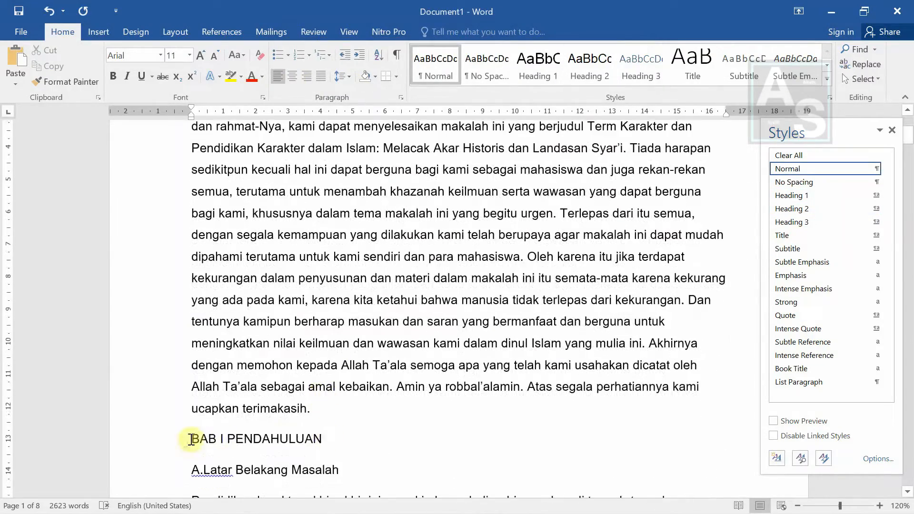
pyautogui.moveTo(192, 439); pyautogui.dragTo(329, 440)
pyautogui.click(792, 209)
# Apply Heading 3 to the subheading A.Latar Belakang Masalah below BAB I PENDAHULUAN.
pyautogui.scroll(-3, 679, 292)
pyautogui.click(345, 377)
pyautogui.keyDown('shift'); pyautogui.click(187, 378); pyautogui.keyUp('shift')
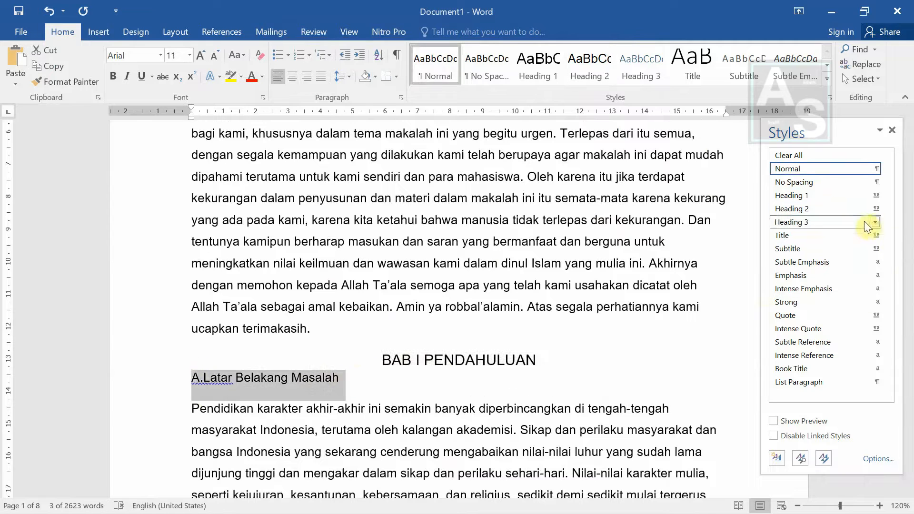
pyautogui.click(863, 222)
# Modify the Heading 3 style to use the Arial font and the Automatic font color.
pyautogui.click(875, 222)
pyautogui.click(714, 252)
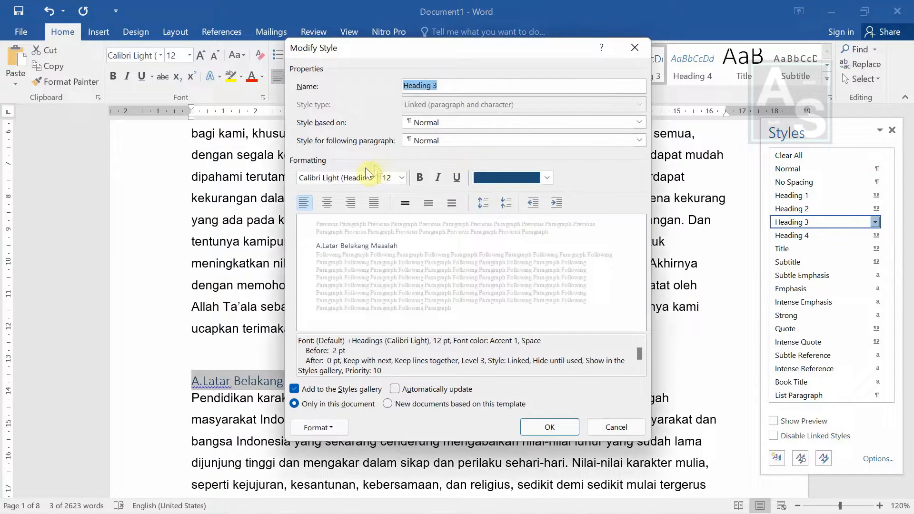
pyautogui.click(404, 177)
pyautogui.click(339, 177)
pyautogui.write('Arial')
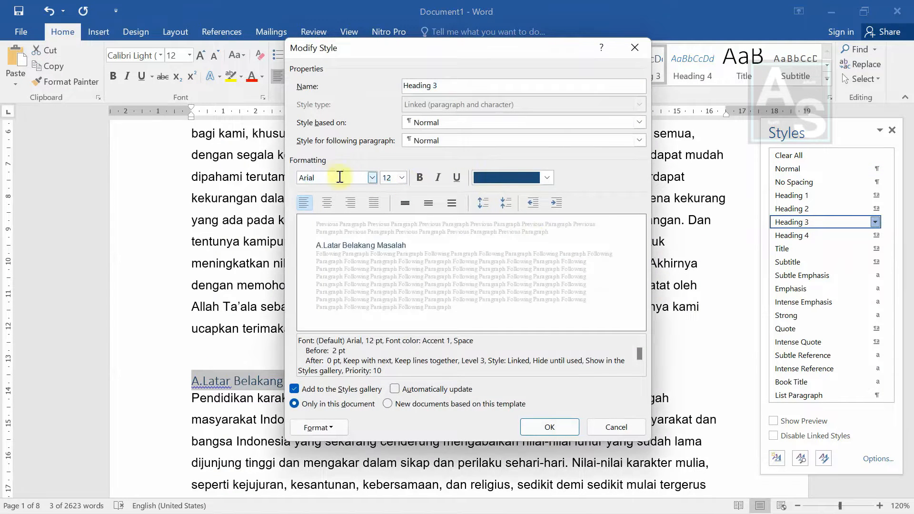
pyautogui.click(546, 182)
pyautogui.click(498, 195)
pyautogui.click(547, 178)
pyautogui.click(483, 195)
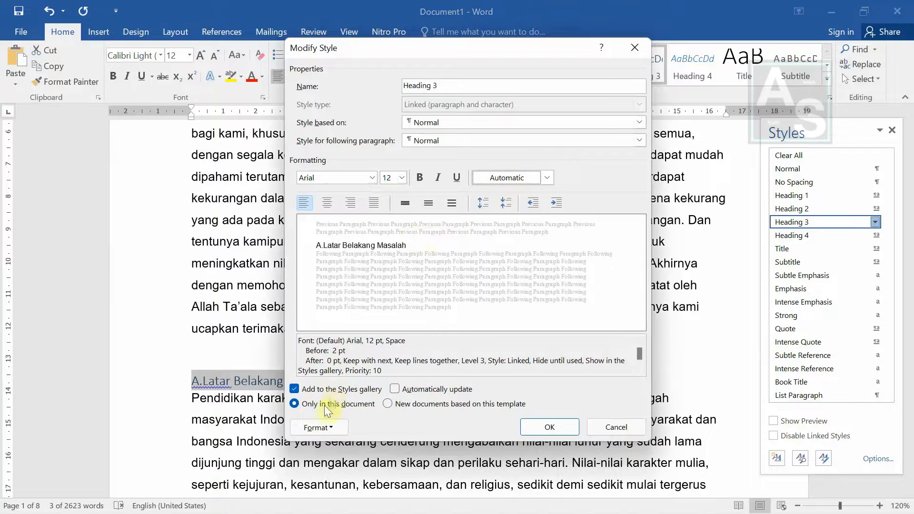
# Add A., B., C. numbering to the Heading 3 style and save the style changes.
pyautogui.click(324, 427)
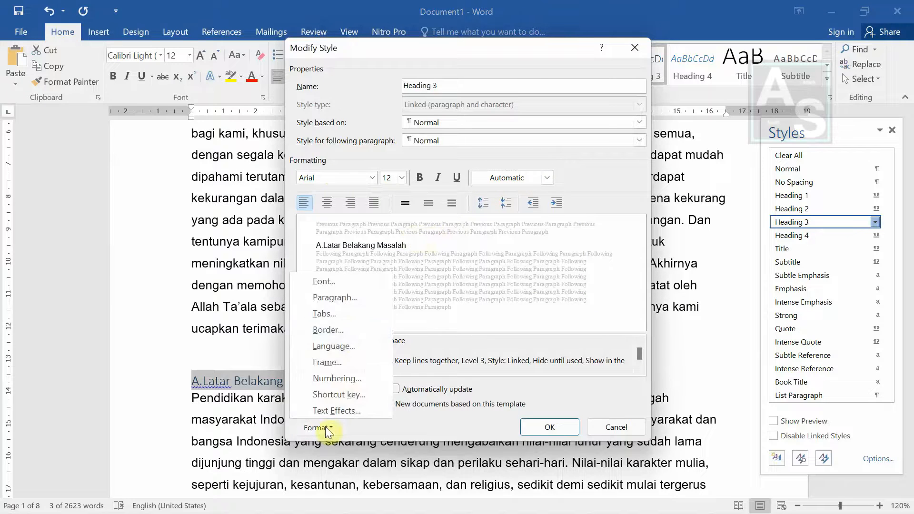
pyautogui.click(354, 379)
pyautogui.click(486, 373)
pyautogui.click(550, 427)
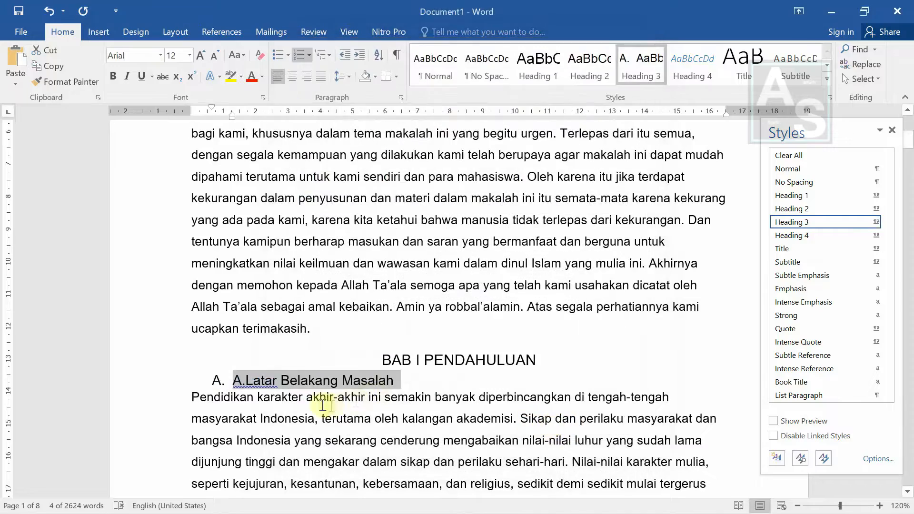
pyautogui.click(262, 381)
# Remove the existing numbering from the Rumusan Masalah subheading and apply Heading 3 to it.
pyautogui.scroll(-3, 272, 377)
pyautogui.scroll(-10, 269, 366)
pyautogui.click(223, 244)
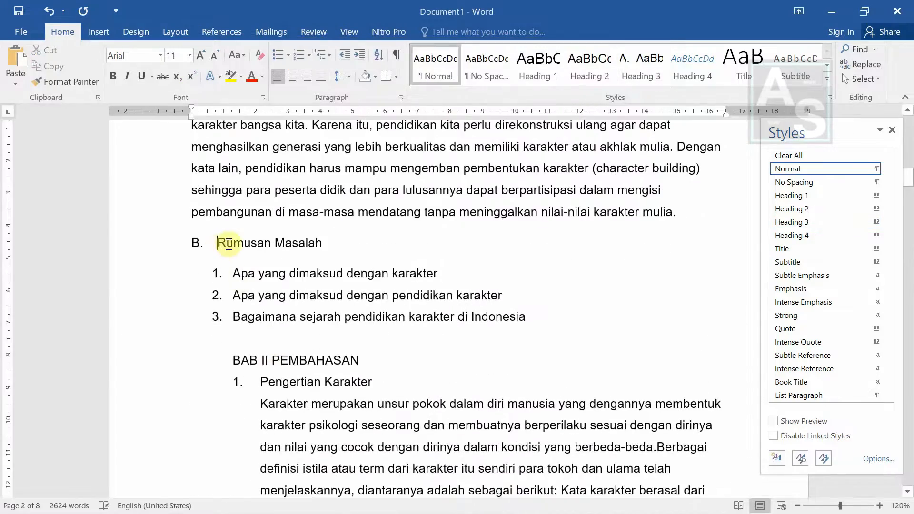
pyautogui.press('BackSpace')
pyautogui.hotkey('shift', 'End')
pyautogui.click(833, 223)
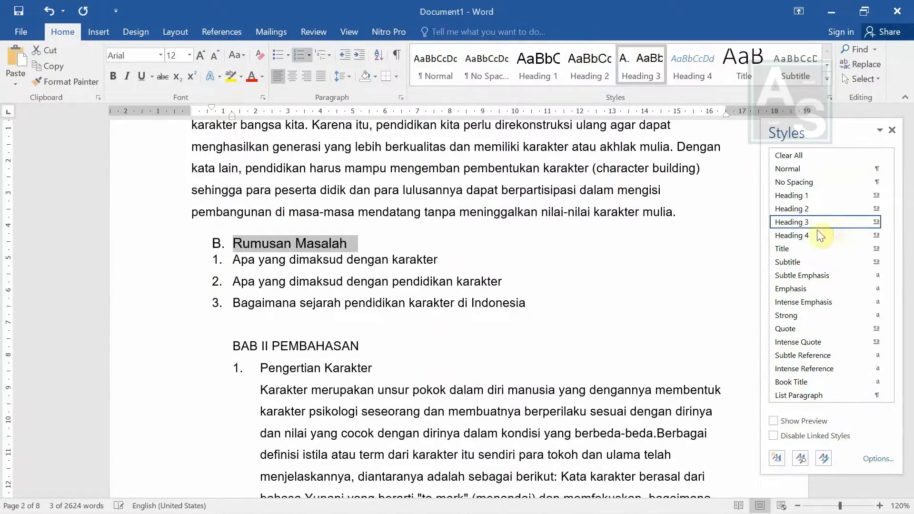
# Apply Heading 2 to the chapter title BAB II PEMBAHASAN.
pyautogui.click(241, 262)
pyautogui.scroll(6, 265, 267)
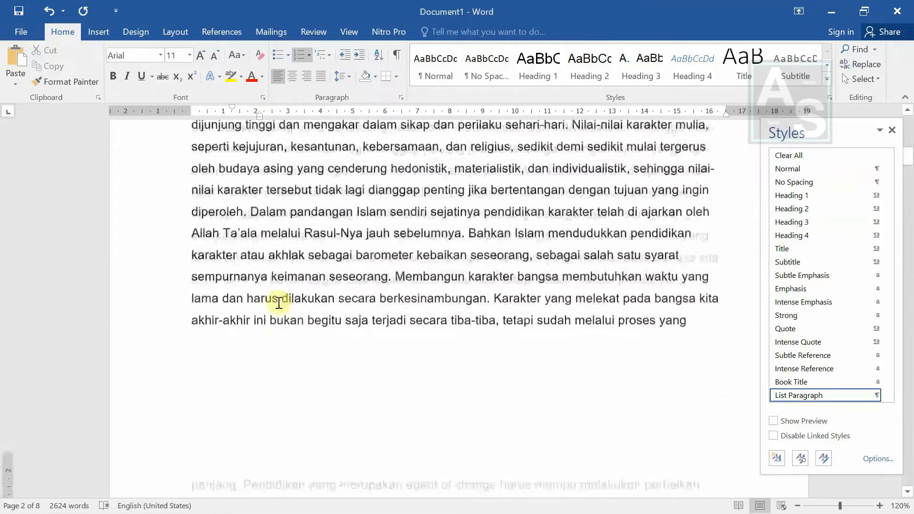
pyautogui.scroll(-7, 228, 300)
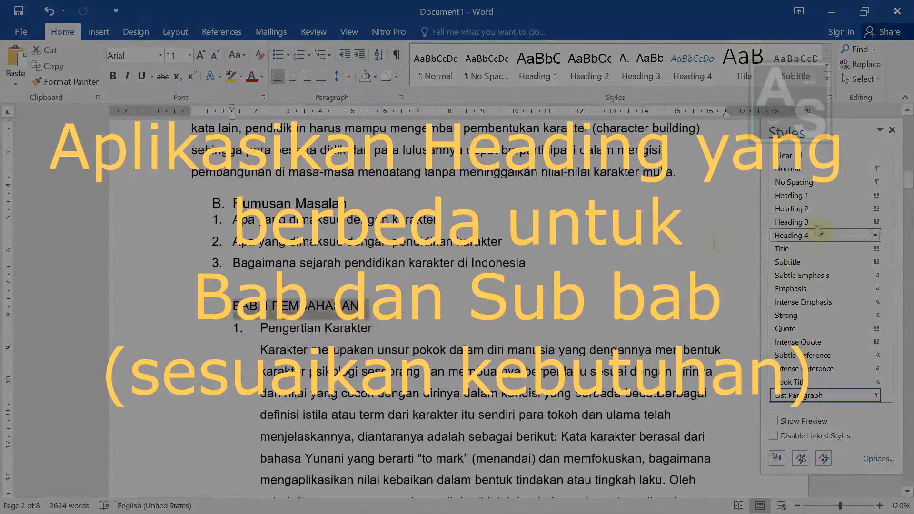
pyautogui.click(818, 231)
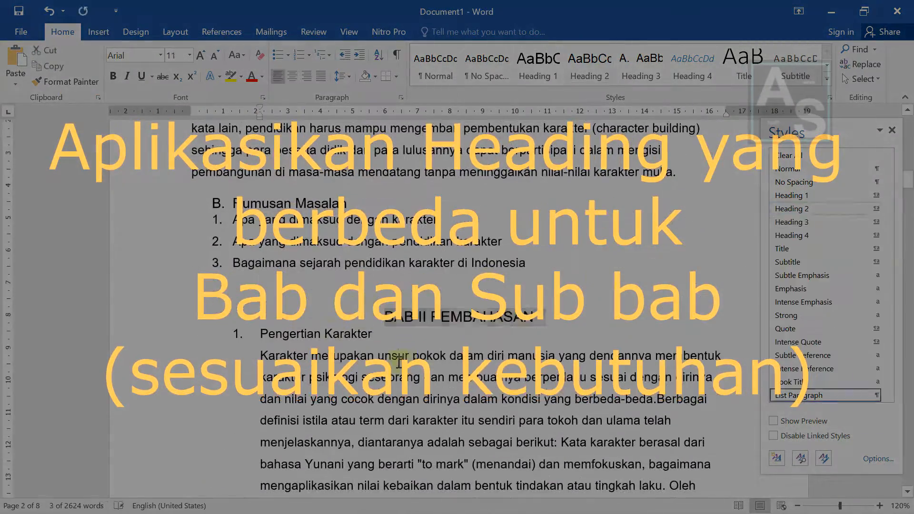
# Try Heading 3 on the Pengertian Karakter subheading under BAB II PEMBAHASAN, and settle on Heading 4 for it.
pyautogui.click(379, 334)
pyautogui.moveTo(251, 335); pyautogui.dragTo(381, 334)
pyautogui.scroll(-15, 425, 362)
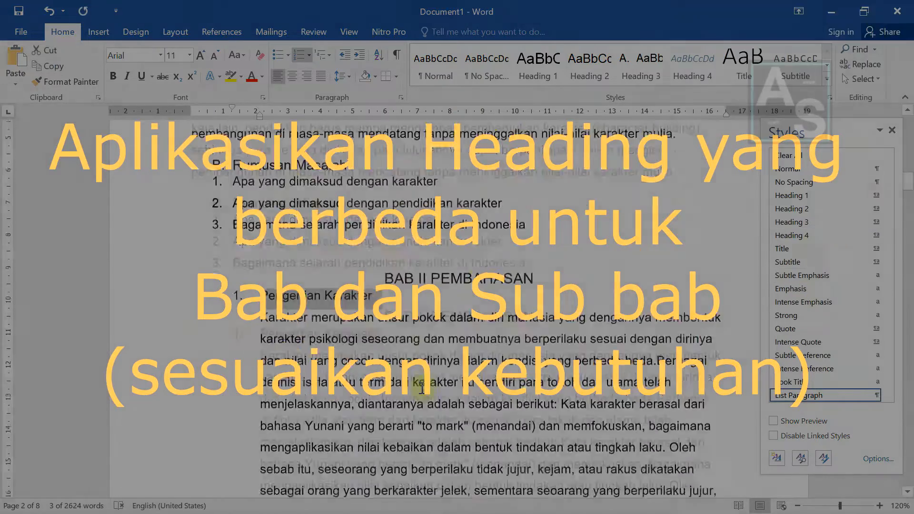
pyautogui.scroll(15, 749, 252)
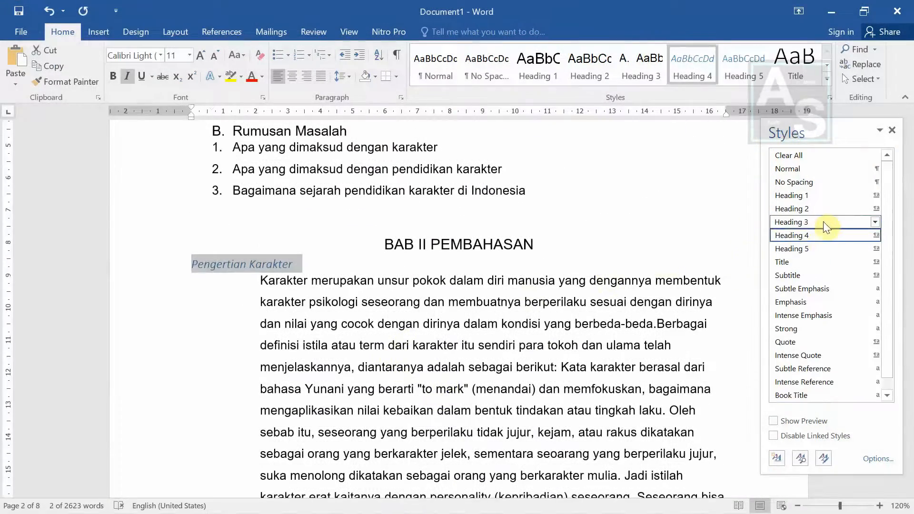
pyautogui.click(823, 222)
pyautogui.click(848, 235)
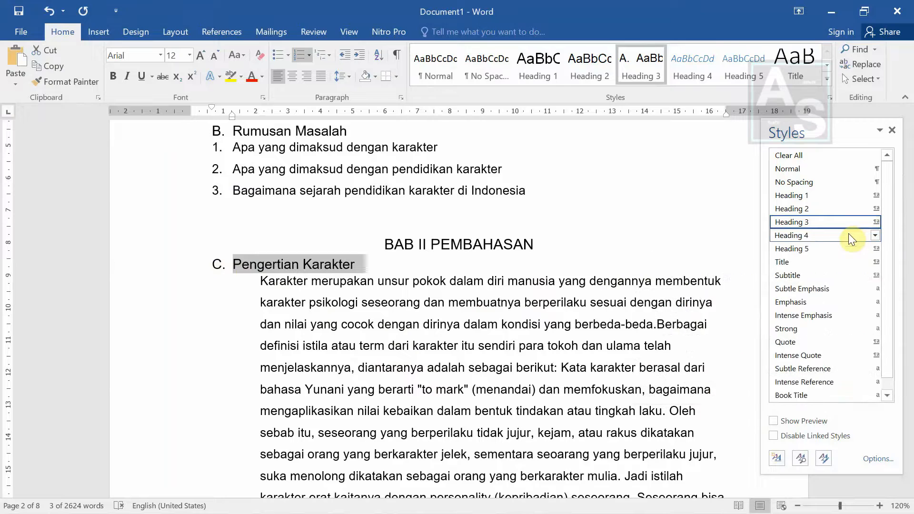
# Modify the Heading 4 style to use the Arial font and the Automatic font color.
pyautogui.click(876, 235)
pyautogui.click(790, 267)
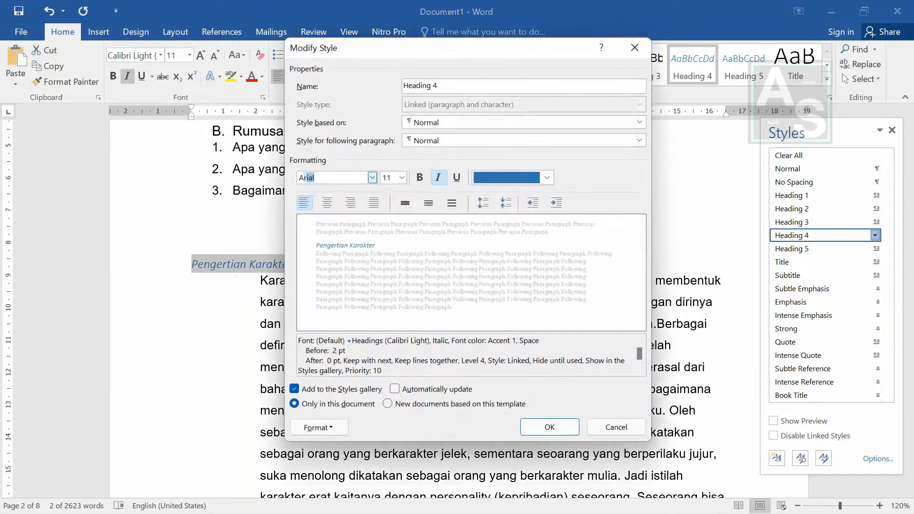
pyautogui.click(529, 183)
pyautogui.click(506, 189)
# Add 1., 2., 3. numbering to the Heading 4 style, turn off its italics and save the style changes.
pyautogui.click(318, 428)
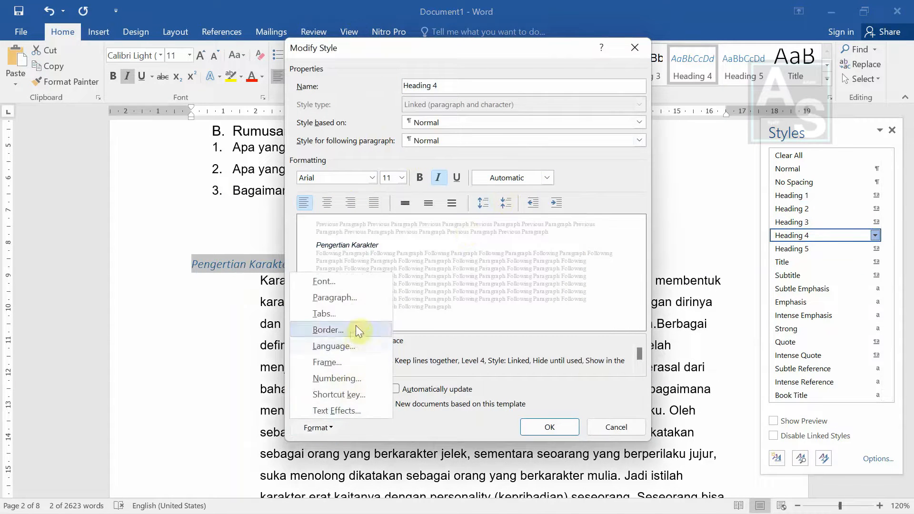
pyautogui.click(350, 379)
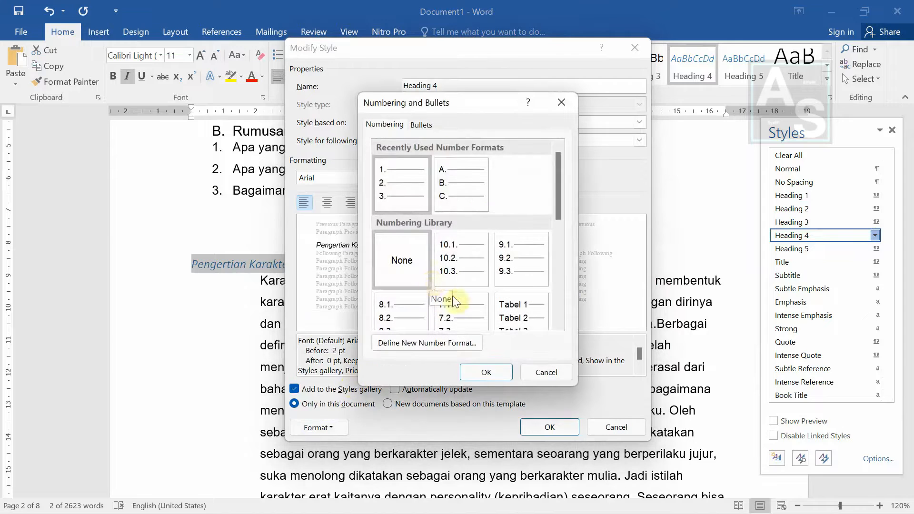
pyautogui.click(395, 180)
pyautogui.click(486, 372)
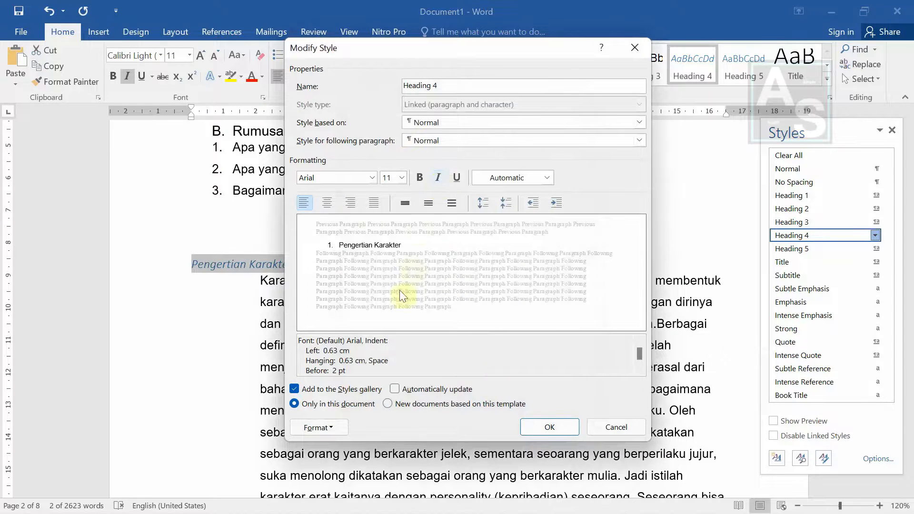
pyautogui.click(549, 427)
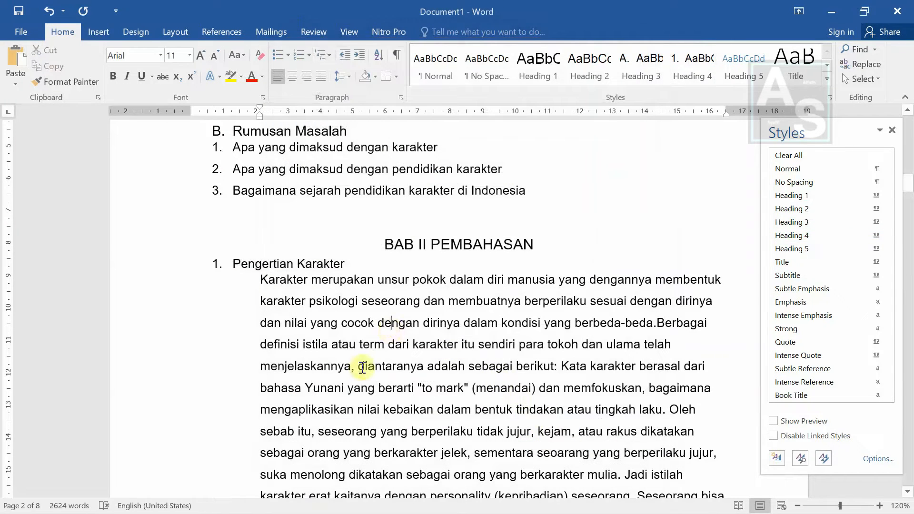
# Remove the old numbering from the next BAB II subheading on page 4 and apply Heading 4 to it.
pyautogui.scroll(-20, 418, 308)
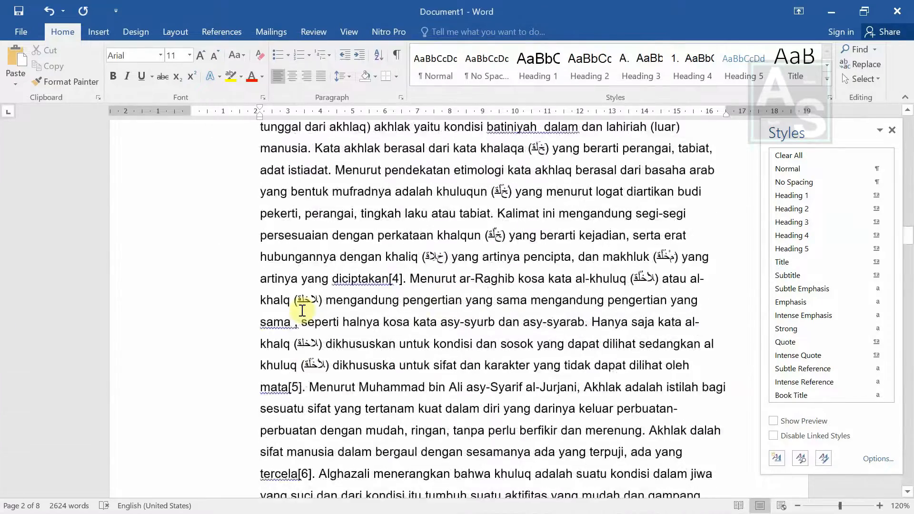
pyautogui.click(263, 228)
pyautogui.press('BackSpace')
pyautogui.tripleClick(290, 228)
pyautogui.click(814, 235)
# Apply Heading 4 to the following BAB II subheading on page 5.
pyautogui.scroll(-10, 350, 321)
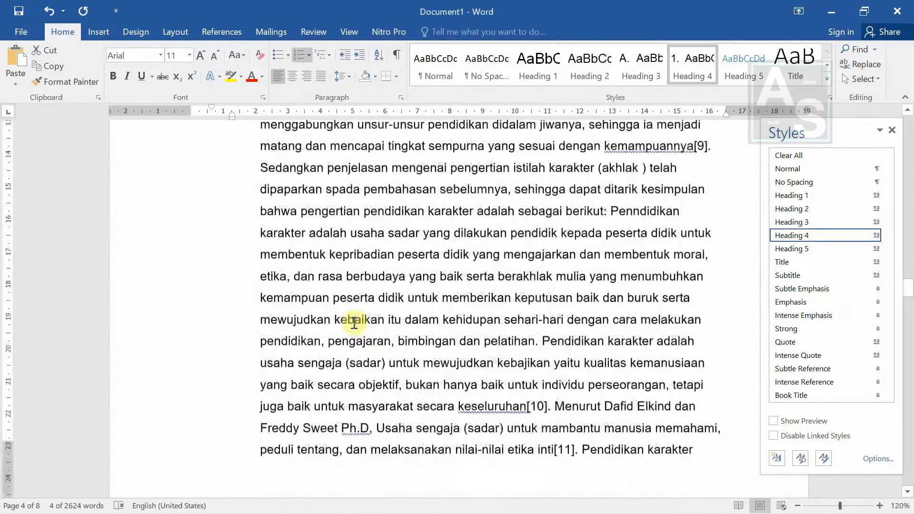
pyautogui.tripleClick(265, 290)
pyautogui.click(814, 235)
# Apply Heading 4 to the Sejarah Pendidikan Karakter subheading on page 6.
pyautogui.scroll(-15, 305, 333)
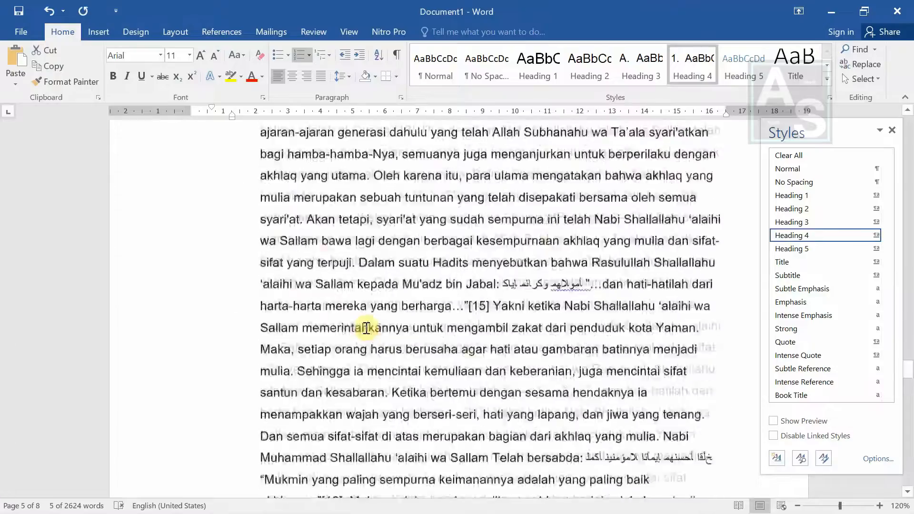
pyautogui.tripleClick(286, 310)
pyautogui.click(826, 235)
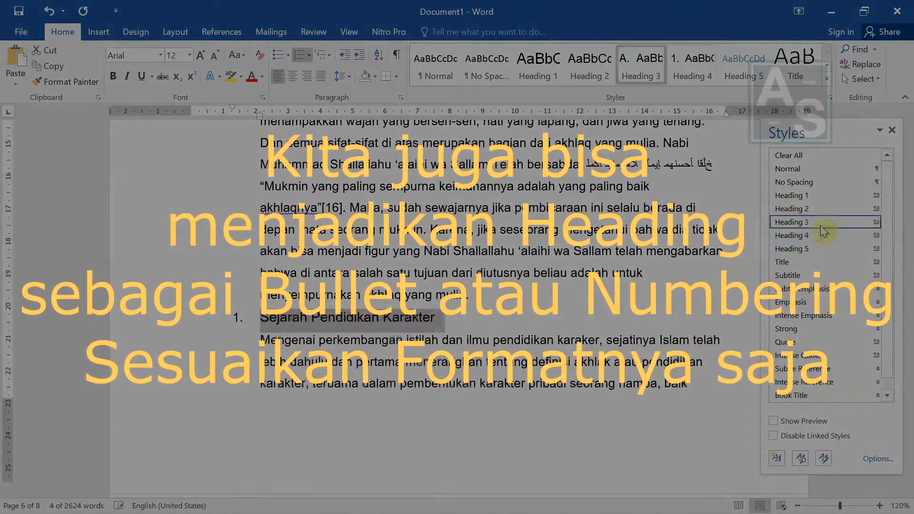
pyautogui.click(336, 357)
pyautogui.scroll(15, 336, 356)
pyautogui.scroll(-15, 336, 356)
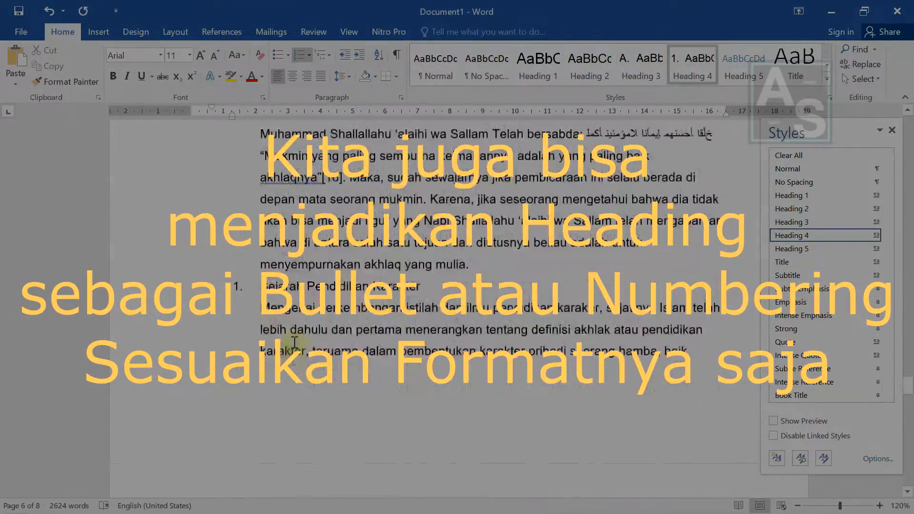
# With Sejarah Pendidikan Karakter selected, modify the Heading 4 style again to use 1., 2., 3. numbering.
pyautogui.tripleClick(333, 196)
pyautogui.rightClick(842, 234)
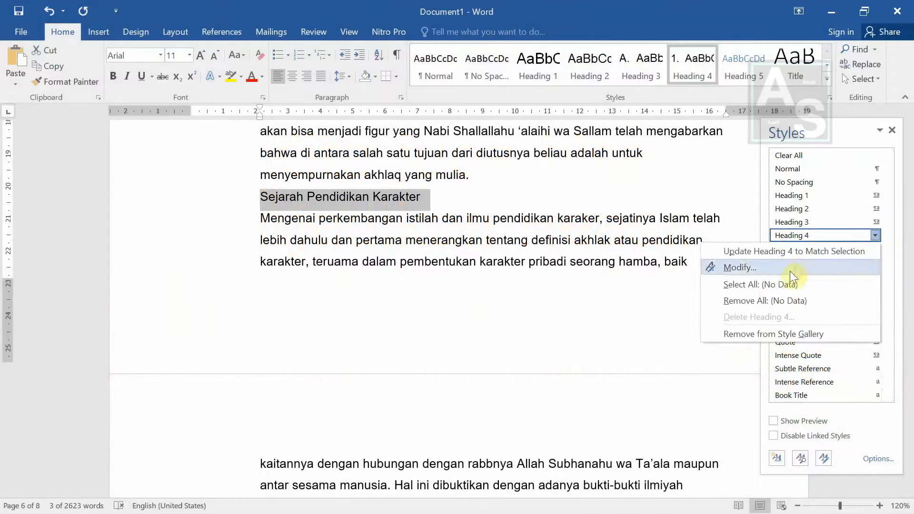
pyautogui.click(790, 271)
pyautogui.click(318, 427)
pyautogui.click(352, 335)
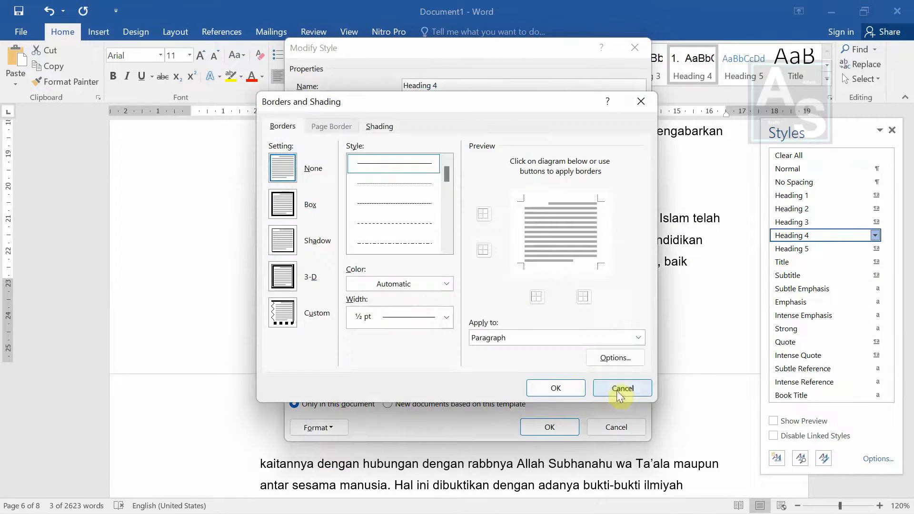
pyautogui.click(619, 386)
pyautogui.click(318, 427)
pyautogui.click(337, 378)
pyautogui.click(427, 250)
pyautogui.click(484, 371)
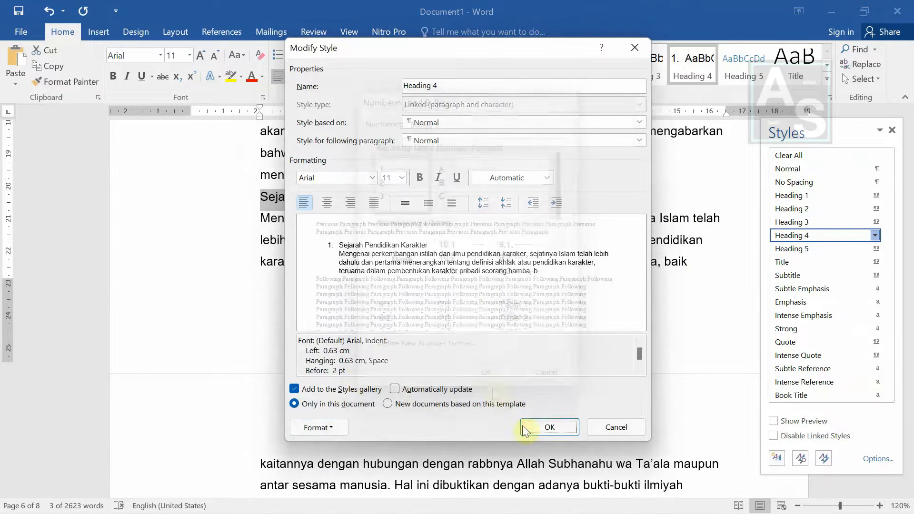
pyautogui.click(549, 427)
# Join the Sejarah Pendidikan Karakter line to the paragraph ending in "akhlaq yang mulia." and split it back onto its own line.
pyautogui.click(419, 218)
pyautogui.scroll(-20, 393, 248)
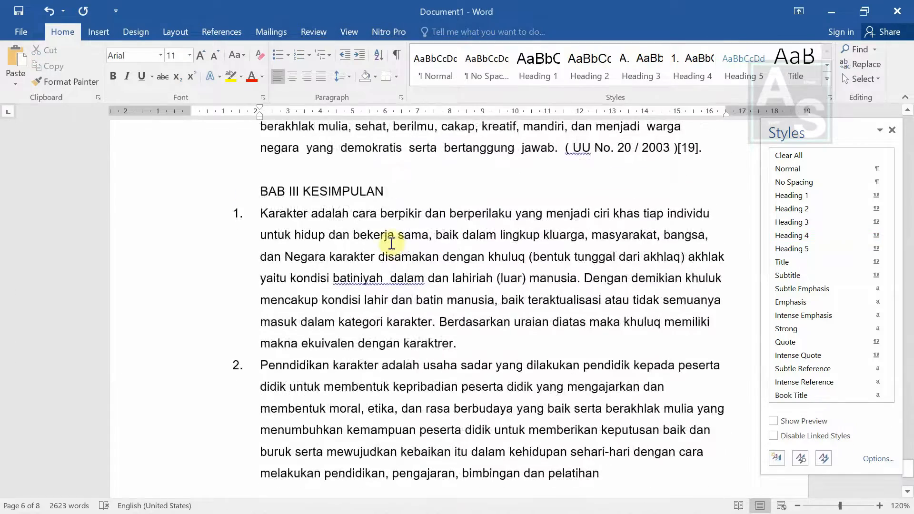
pyautogui.scroll(20, 393, 245)
pyautogui.click(488, 293)
pyautogui.press('Delete')
pyautogui.press('Return')
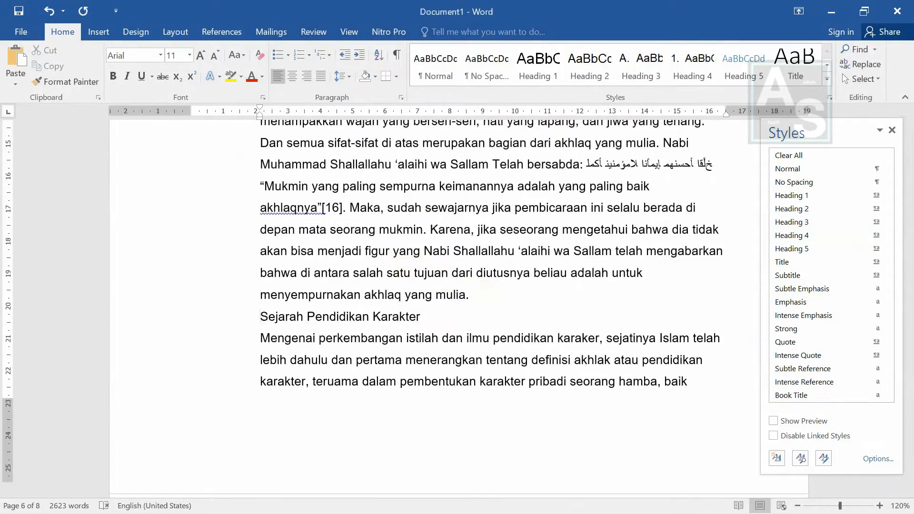
# Apply Heading 4 to the Sejarah Pendidikan Karakter subheading so it continues the numbered BAB II subheadings.
pyautogui.hotkey('shift', 'End')
pyautogui.click(847, 248)
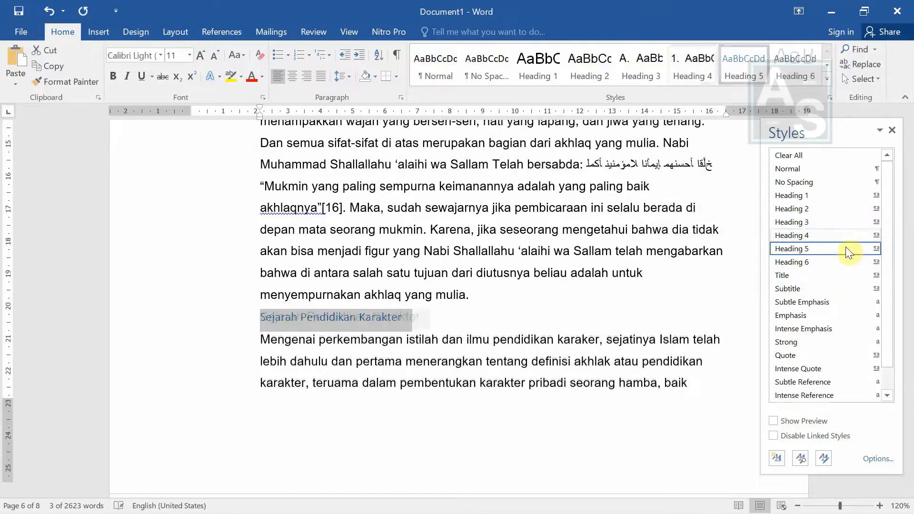
pyautogui.click(848, 236)
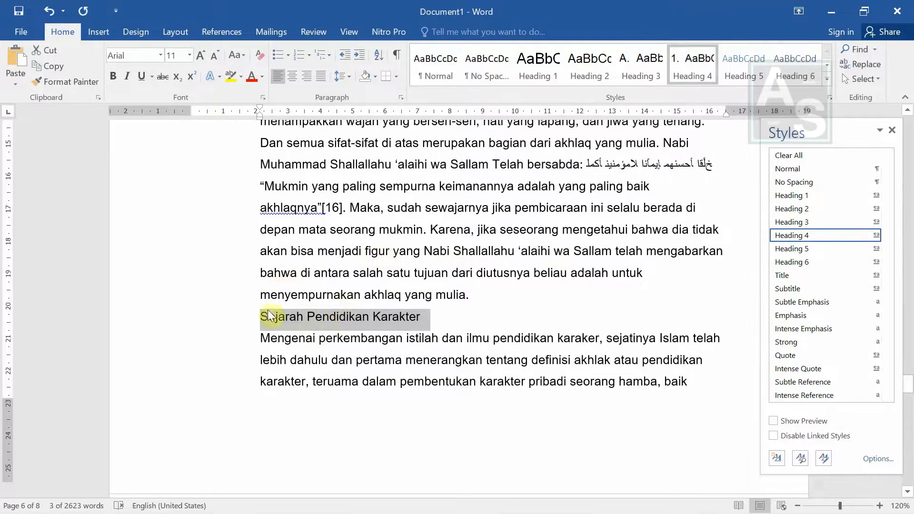
pyautogui.scroll(15, 269, 315)
pyautogui.click(259, 339)
pyautogui.scroll(-16, 261, 315)
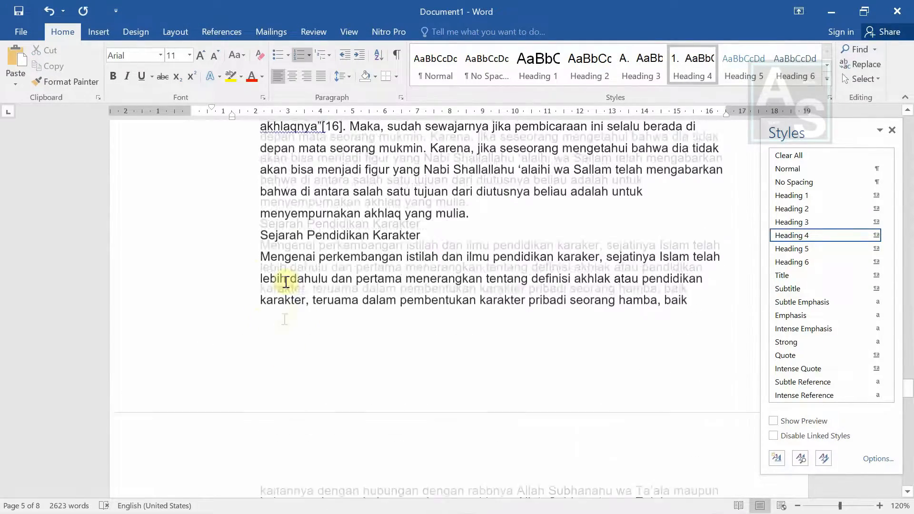
pyautogui.click(849, 236)
pyautogui.scroll(-18, 381, 304)
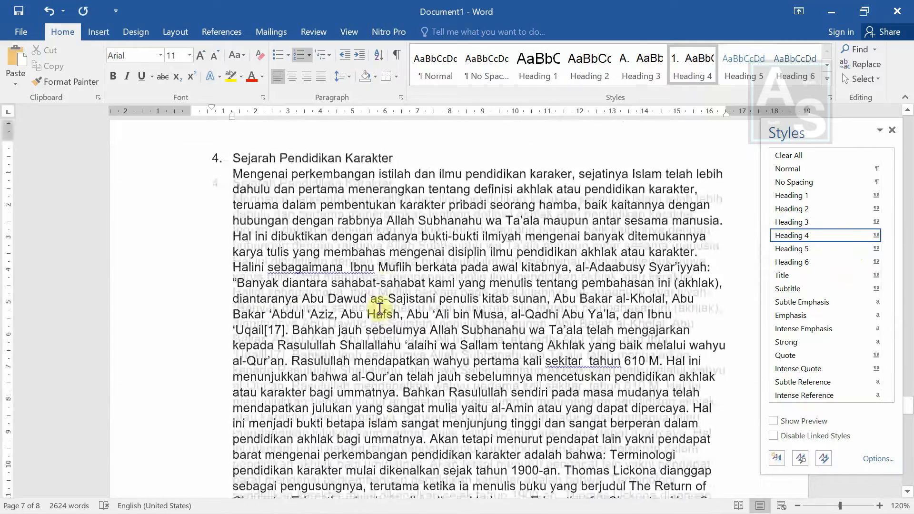
# Apply the chapter heading style to the BAB III KESIMPULAN line.
pyautogui.click(261, 310)
pyautogui.click(809, 195)
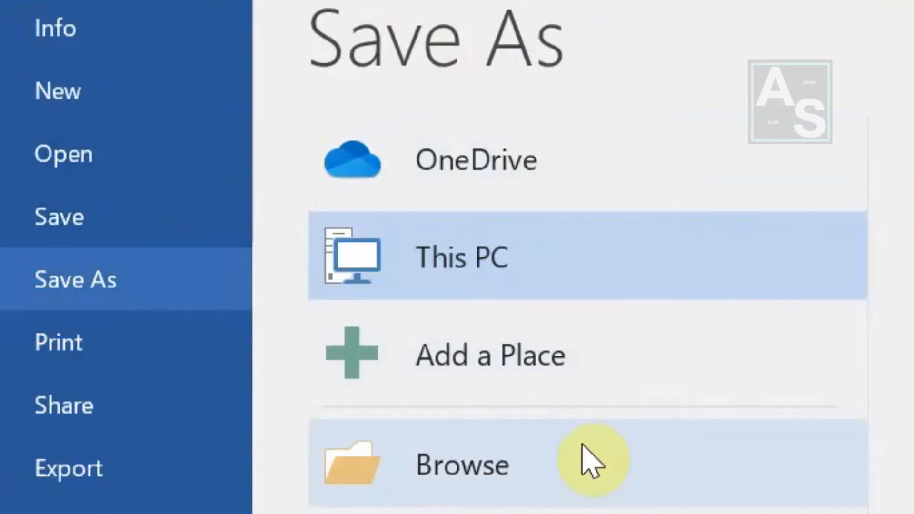
# Save the document in the Downloads folder as "Contoh membuat daftar isi di Word.docx".
pyautogui.click(593, 464)
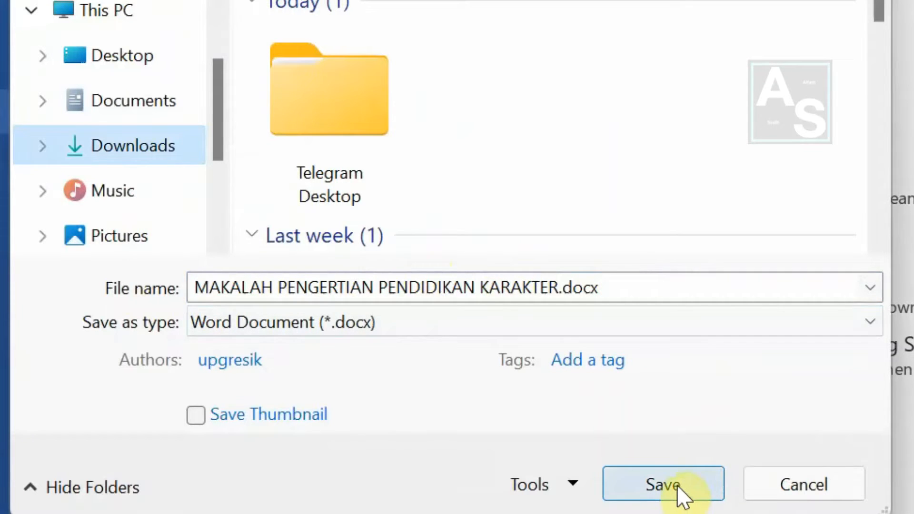
pyautogui.click(672, 285)
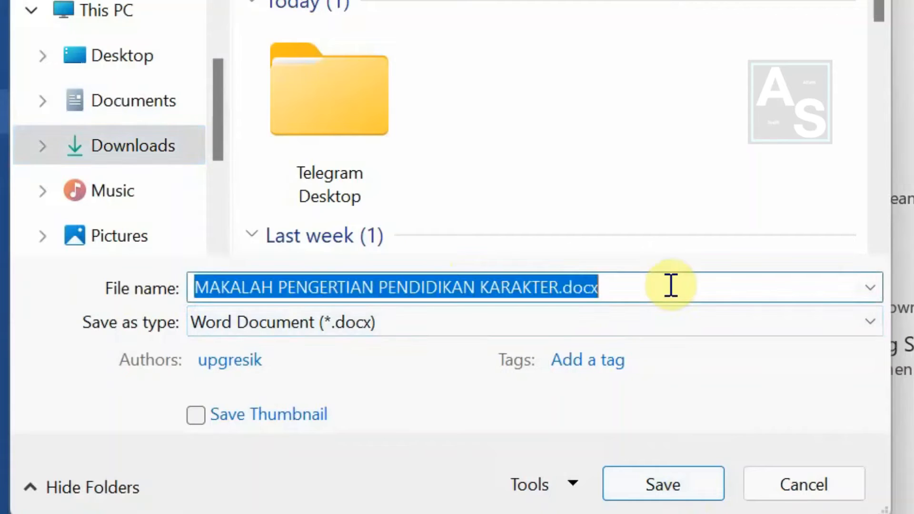
pyautogui.click(671, 285)
pyautogui.hotkey('ctrl', 'Left')
pyautogui.hotkey('ctrl', 'shift', 'Left')
pyautogui.hotkey('ctrl', 'shift', 'Left')
pyautogui.hotkey('ctrl', 'shift', 'Left')
pyautogui.hotkey('ctrl', 'shift', 'Left')
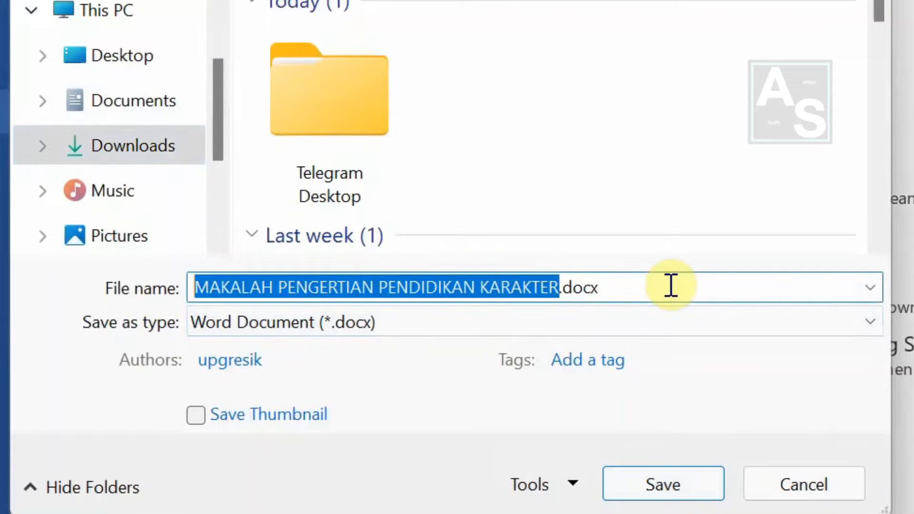
pyautogui.write('C')
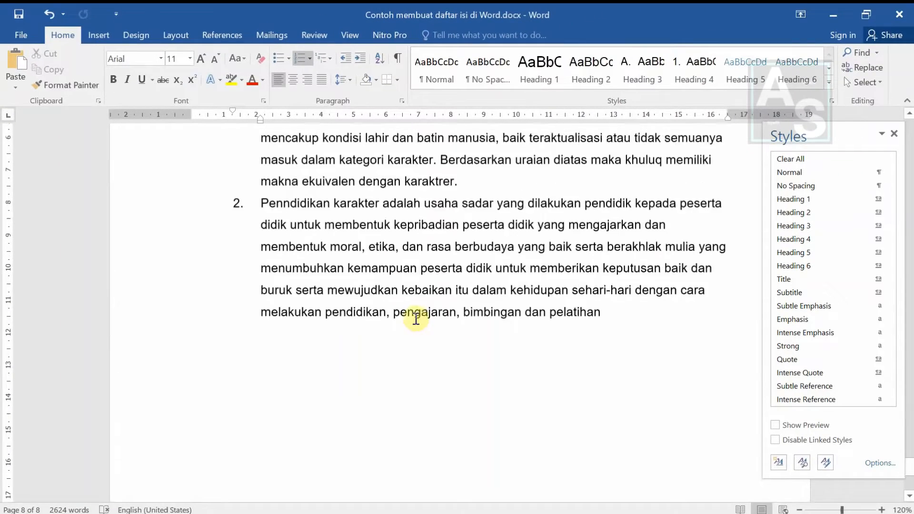
# Close the Styles pane.
pyautogui.scroll(5, 416, 316)
pyautogui.click(427, 306)
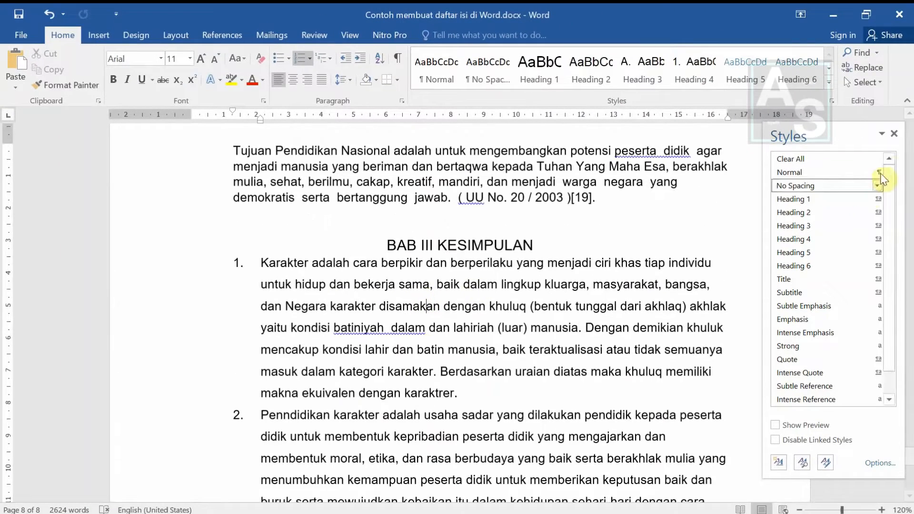
pyautogui.click(893, 134)
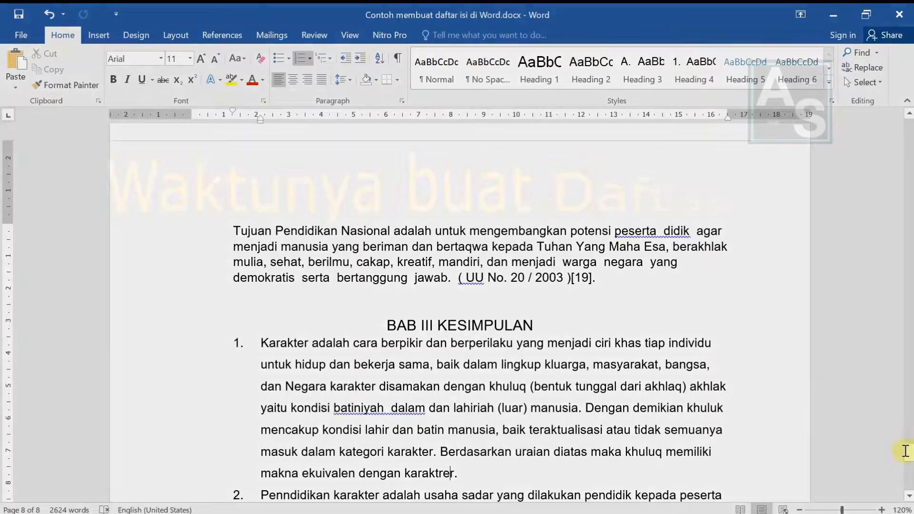
# Insert a page break before the MAKALAH PENGERTIAN PENDIDIKAN KARAKTER title and show the formatting marks on the new first page.
pyautogui.moveTo(908, 456); pyautogui.dragTo(909, 119)
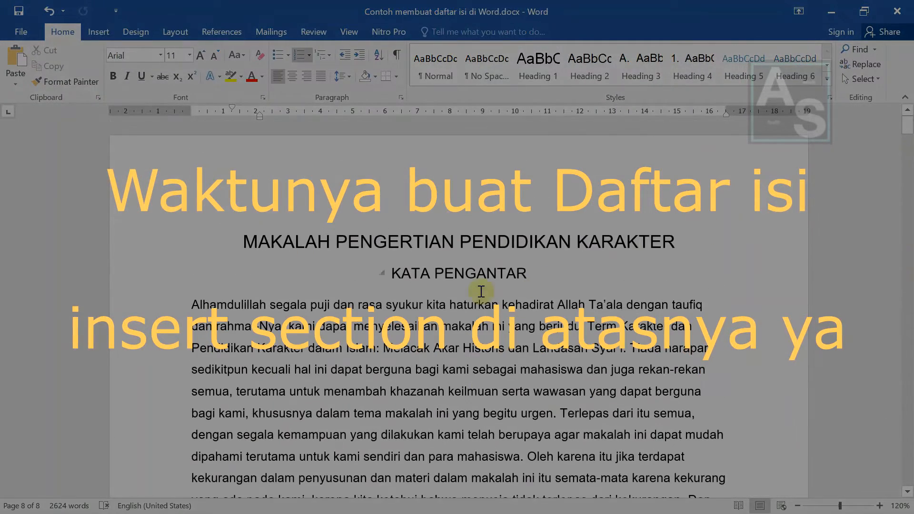
pyautogui.click(438, 206)
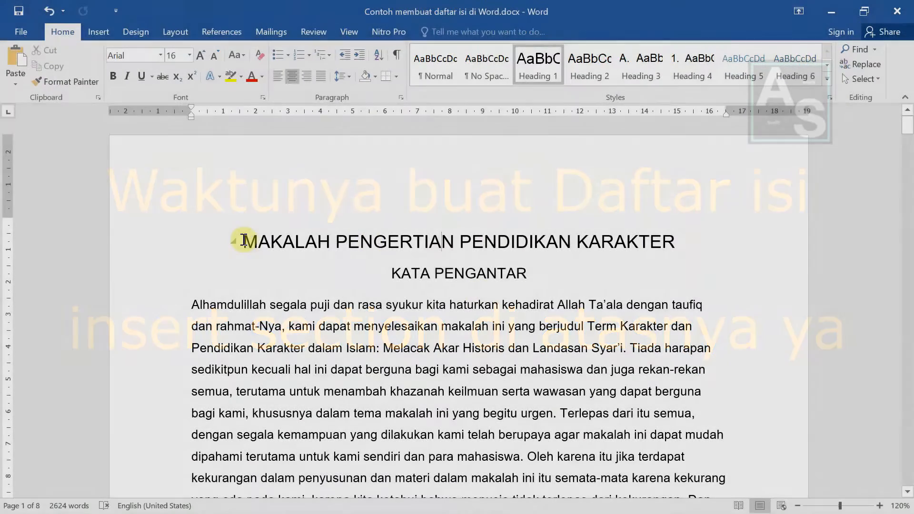
pyautogui.click(244, 240)
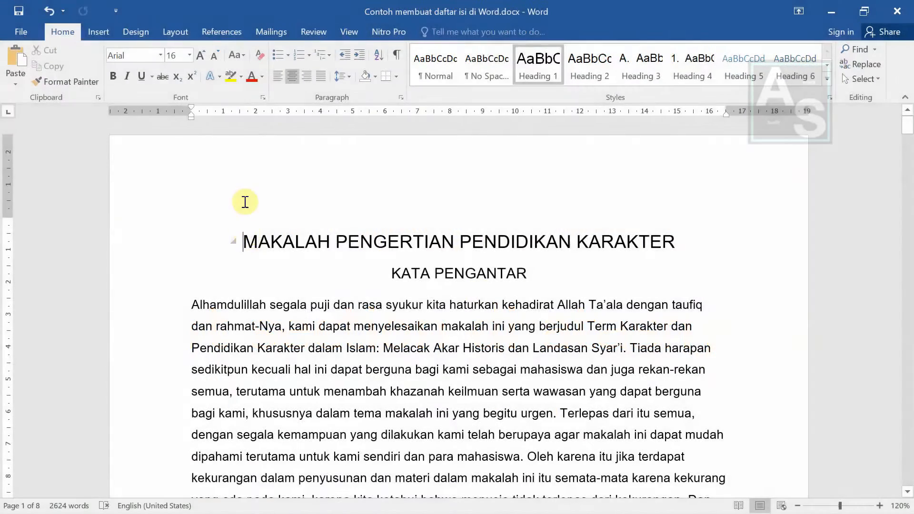
pyautogui.click(89, 29)
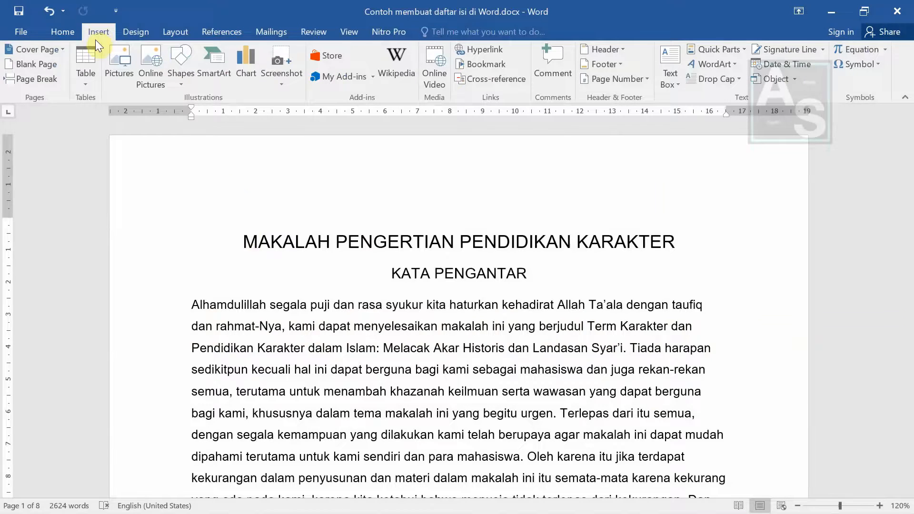
pyautogui.click(36, 78)
pyautogui.hotkey('ctrl', 'Return')
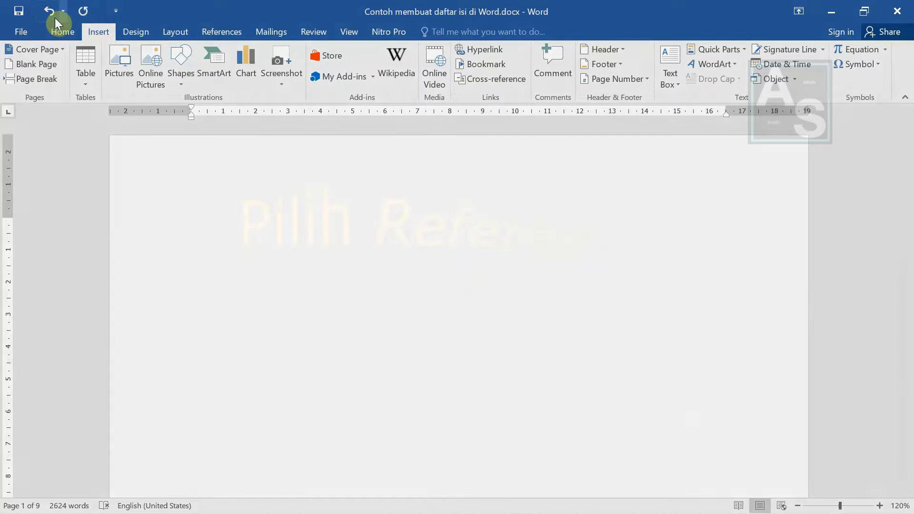
pyautogui.click(61, 30)
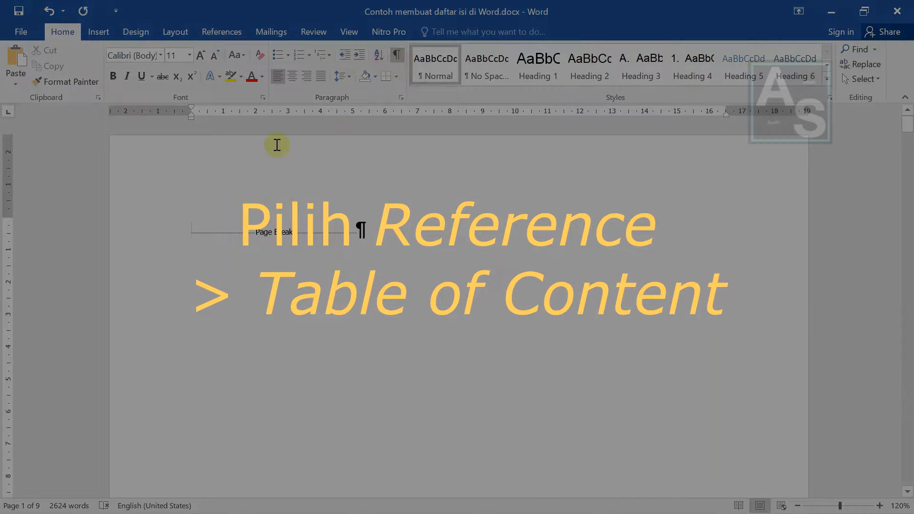
# Insert an Automatic Table 1 table of contents before the page break on the first page.
pyautogui.click(231, 31)
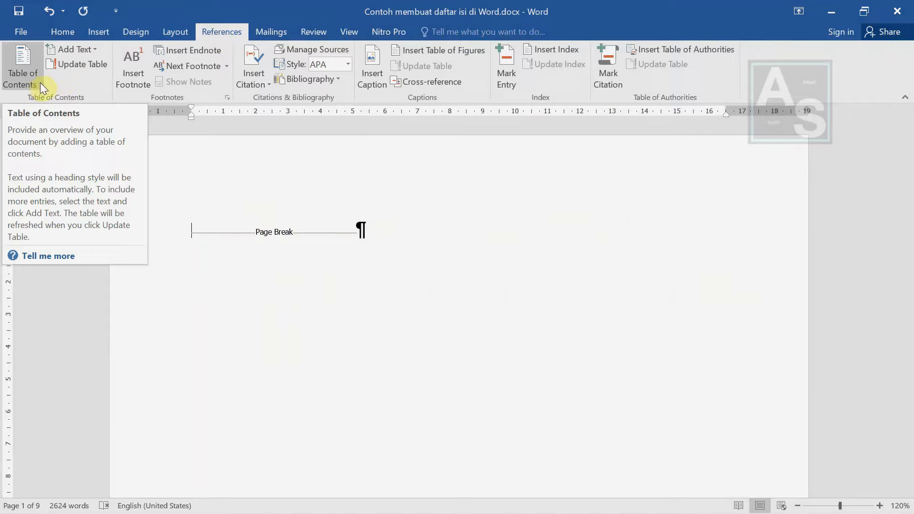
pyautogui.click(41, 86)
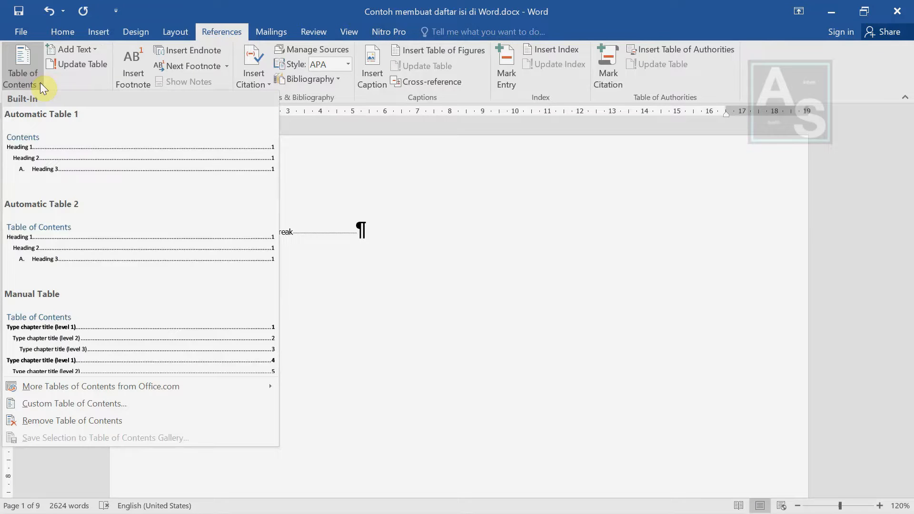
pyautogui.click(131, 172)
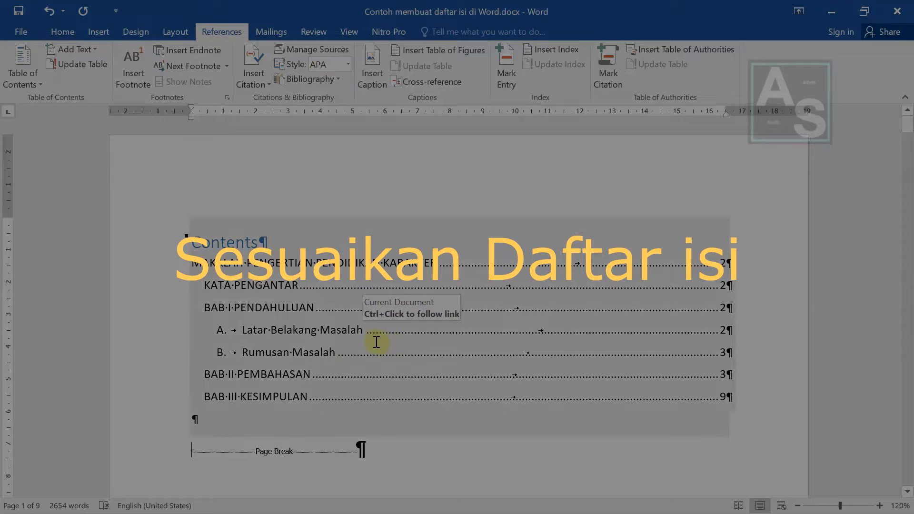
# Hide the formatting marks around the table of contents.
pyautogui.scroll(-1, 345, 339)
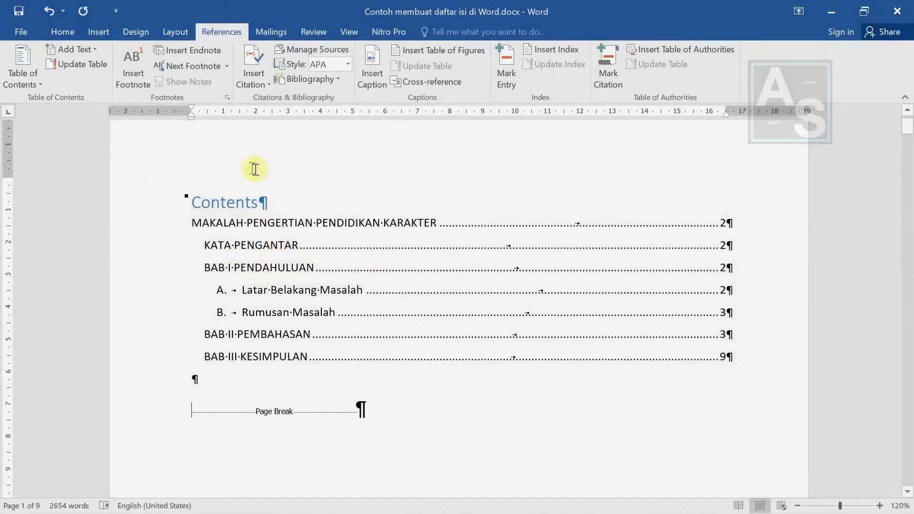
pyautogui.click(238, 168)
pyautogui.click(446, 284)
pyautogui.click(63, 32)
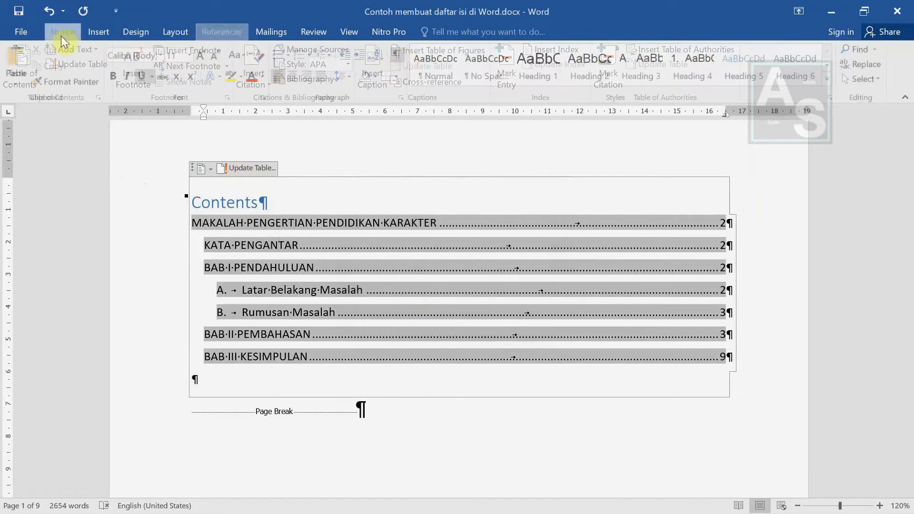
pyautogui.click(396, 55)
# Set the Contents title of the table of contents to black Arial.
pyautogui.doubleClick(238, 202)
pyautogui.click(265, 160)
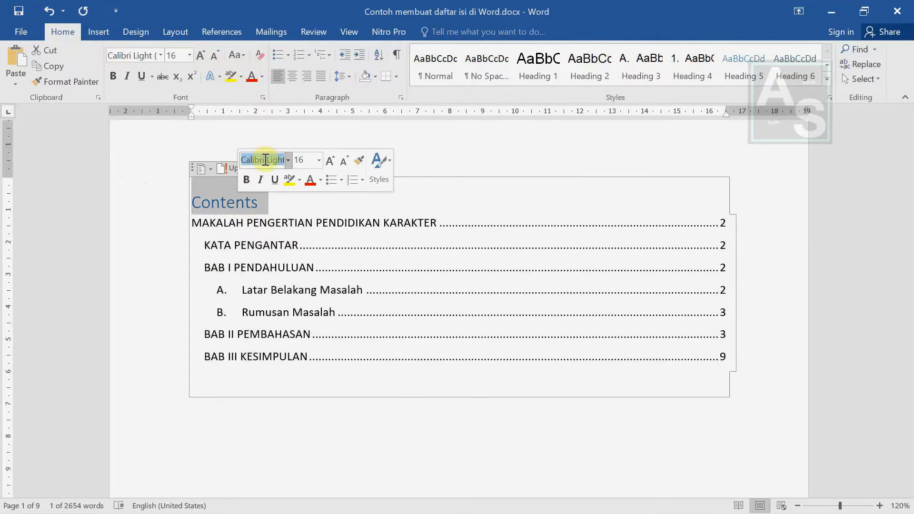
pyautogui.click(322, 182)
pyautogui.click(312, 198)
# Replace the table of contents title with "Daftar Isi" and center it.
pyautogui.doubleClick(237, 205)
pyautogui.write('Daftar')
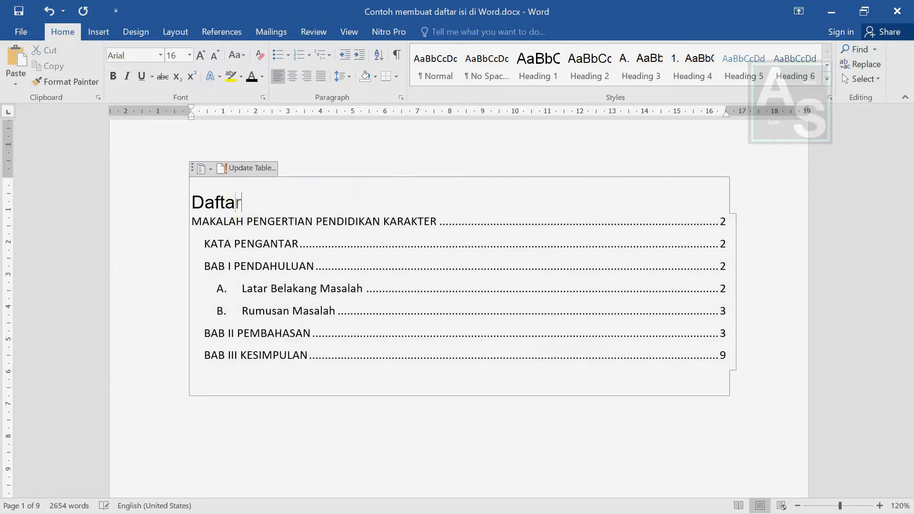
pyautogui.write(' Isi')
pyautogui.hotkey('ctrl', 'e')
pyautogui.click(474, 424)
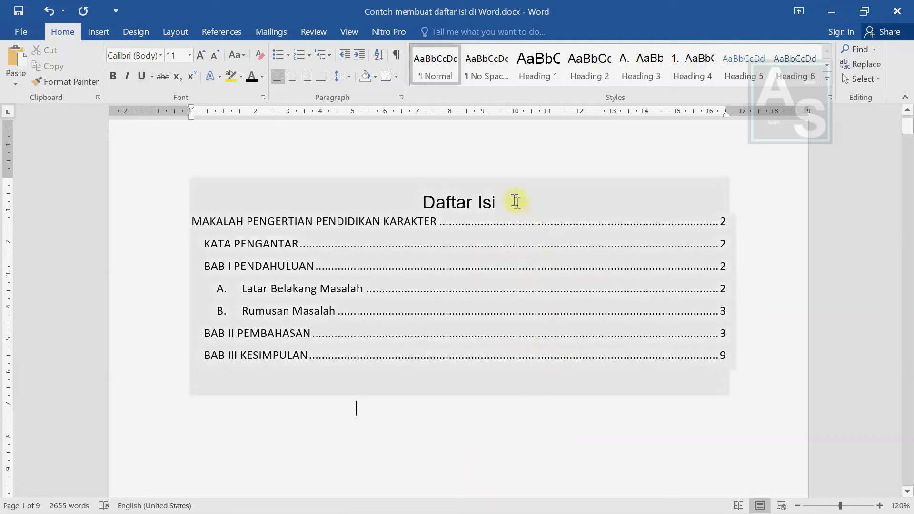
# Insert centered page numbers at the bottom of the pages and exit footer editing.
pyautogui.scroll(-10, 501, 381)
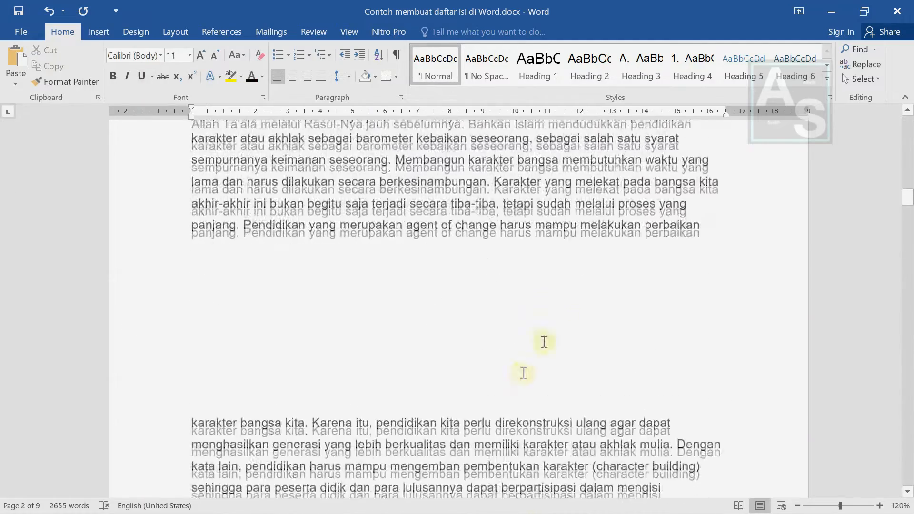
pyautogui.click(98, 32)
pyautogui.click(610, 64)
pyautogui.click(701, 330)
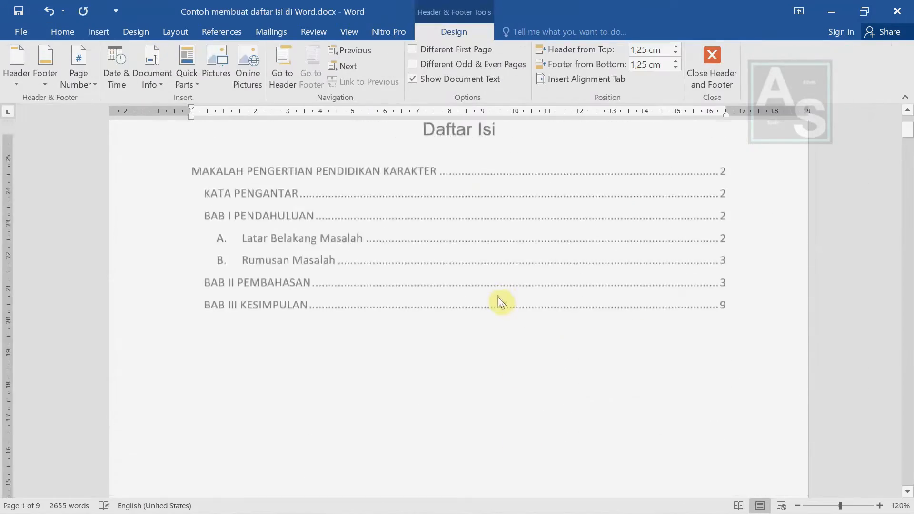
pyautogui.scroll(2, 500, 303)
pyautogui.click(710, 85)
# Insert page breaks before the BAB I PENDAHULUAN and BAB II PEMBAHASAN titles so each chapter starts on a new page.
pyautogui.click(484, 189)
pyautogui.click(463, 332)
pyautogui.click(465, 260)
pyautogui.scroll(-12, 444, 276)
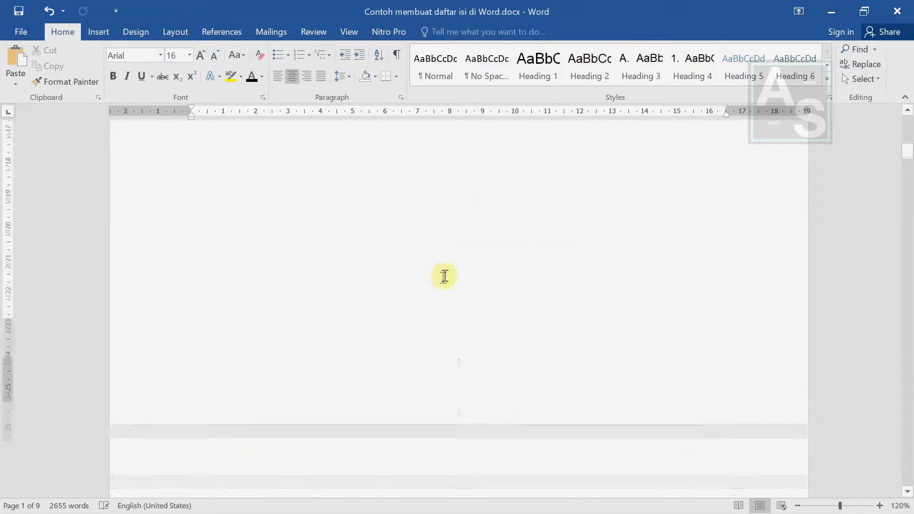
pyautogui.scroll(-10, 444, 277)
pyautogui.scroll(6, 379, 373)
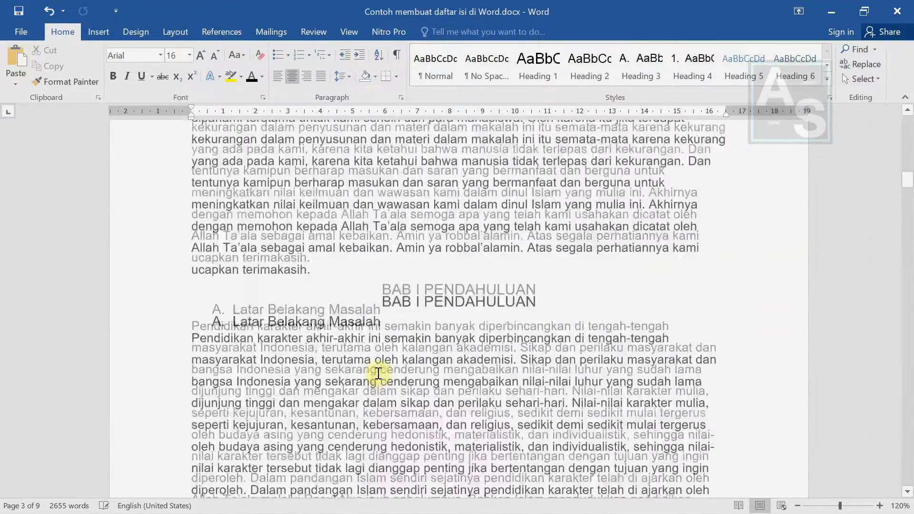
pyautogui.click(98, 32)
pyautogui.click(30, 79)
pyautogui.scroll(-8, 383, 282)
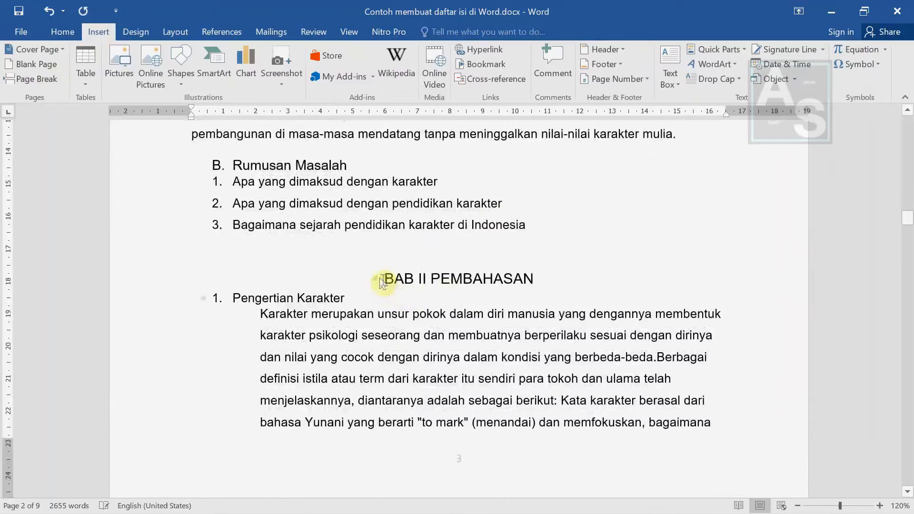
pyautogui.scroll(-15, 523, 324)
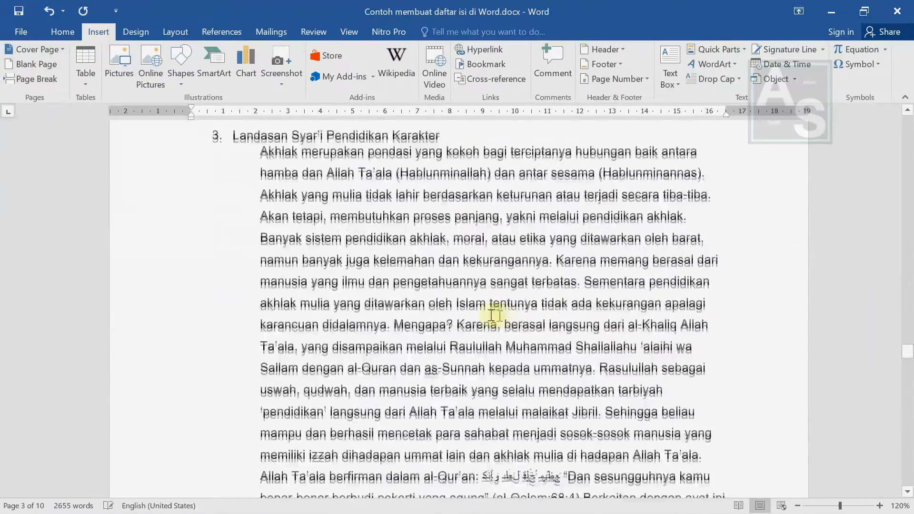
# Insert a page break before the BAB III KESIMPULAN title.
pyautogui.scroll(-20, 493, 314)
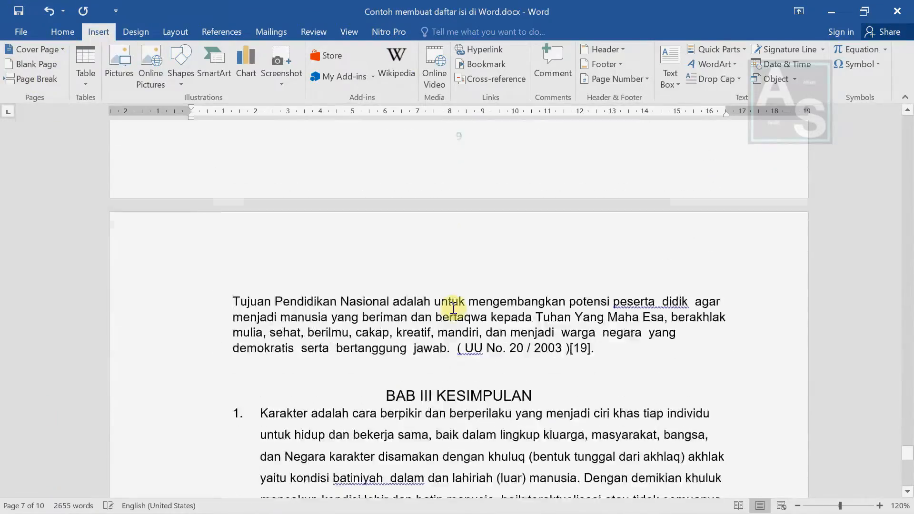
pyautogui.scroll(-5, 403, 275)
pyautogui.click(386, 267)
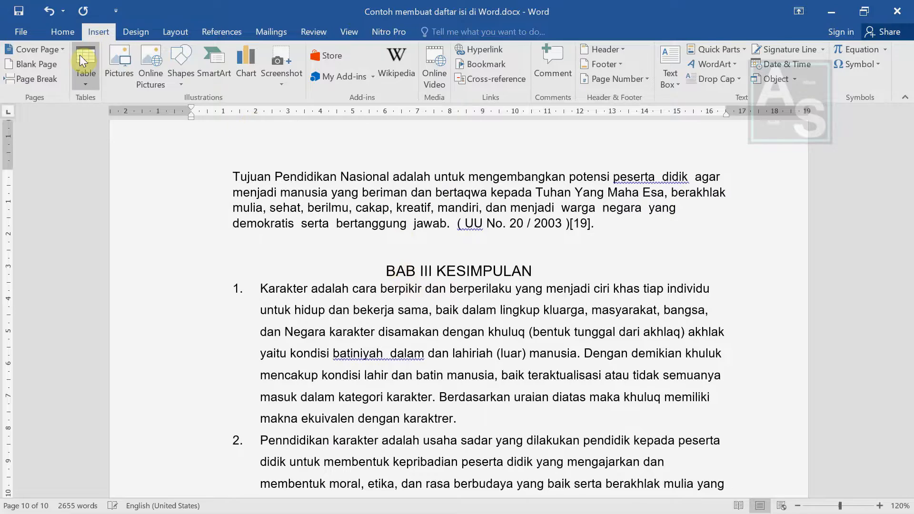
pyautogui.click(34, 79)
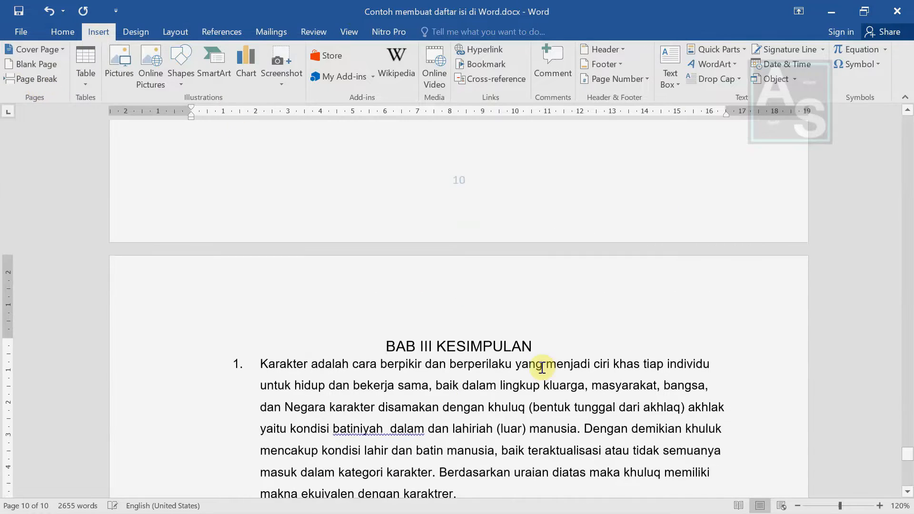
pyautogui.scroll(-10, 541, 341)
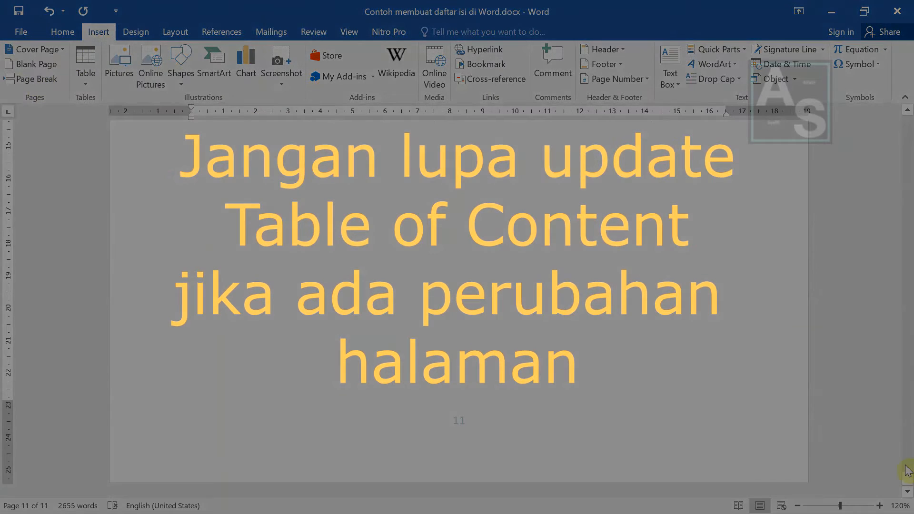
# Update only the page numbers in the Daftar Isi table of contents and save the document.
pyautogui.moveTo(908, 483); pyautogui.dragTo(908, 123)
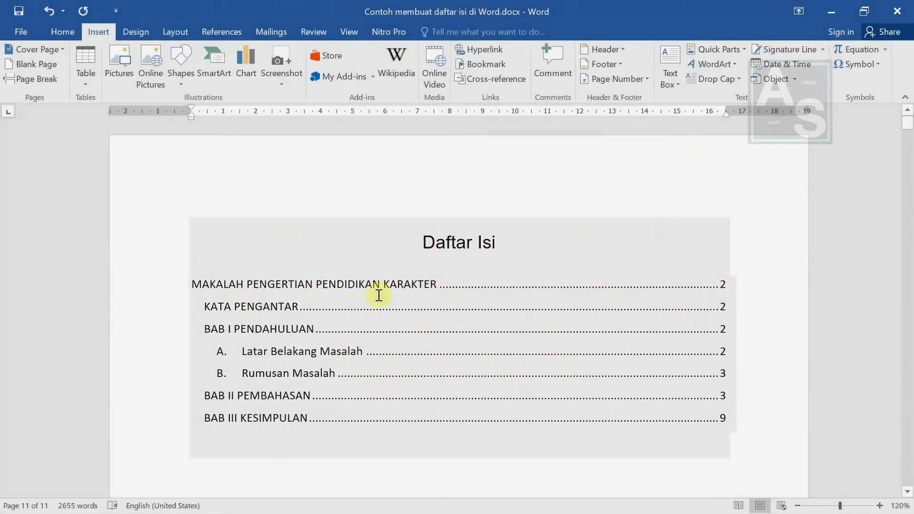
pyautogui.click(379, 292)
pyautogui.click(247, 210)
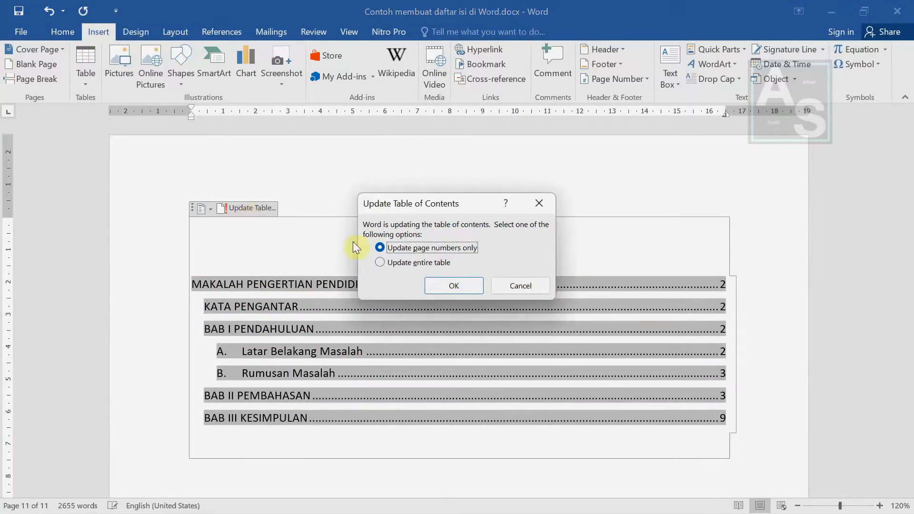
pyautogui.click(463, 285)
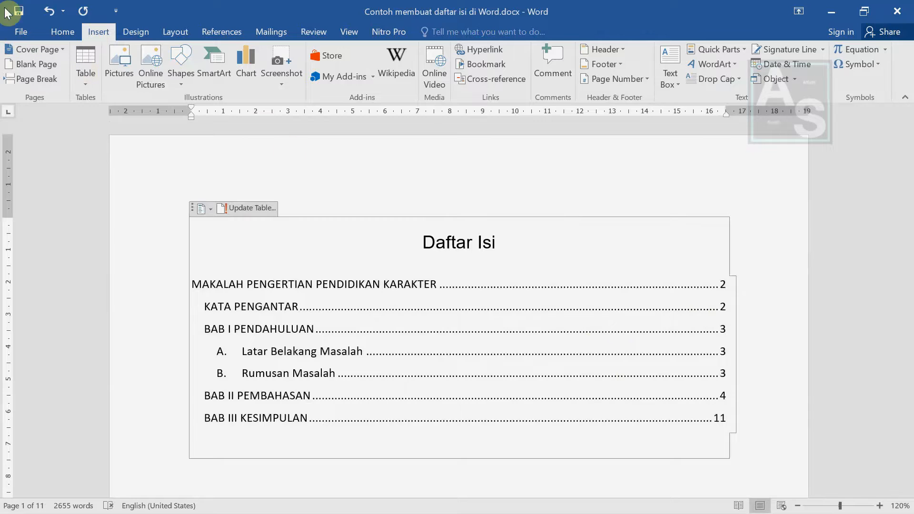
pyautogui.click(19, 16)
# Examine the page numbering on the opening pages and the entries of the updated table of contents.
pyautogui.scroll(-10, 604, 300)
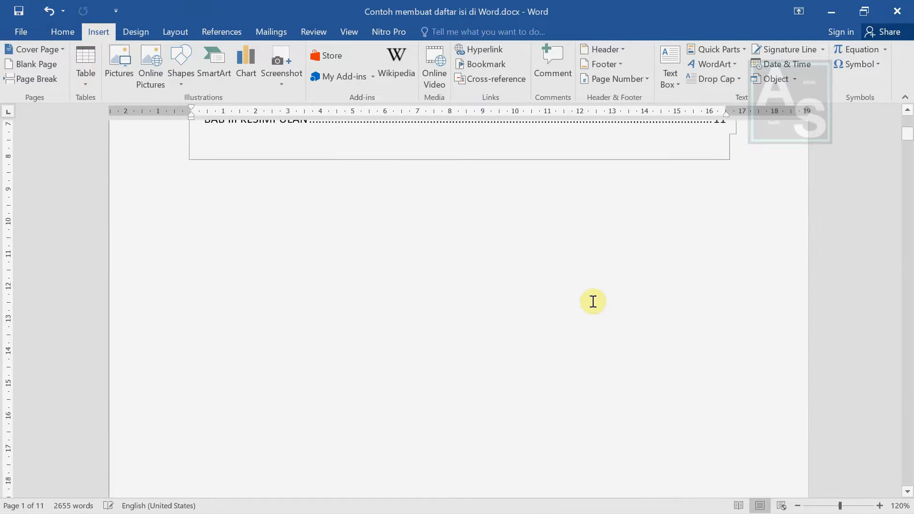
pyautogui.scroll(-10, 574, 304)
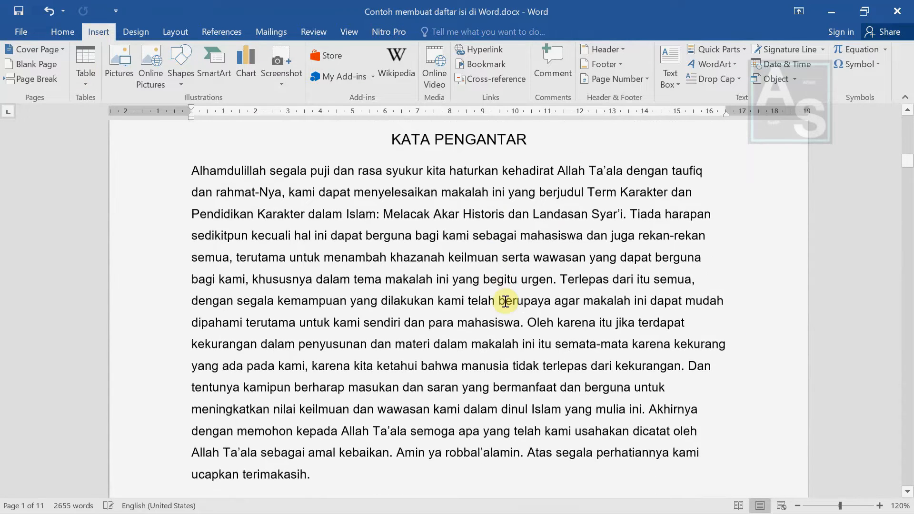
pyautogui.scroll(8, 502, 295)
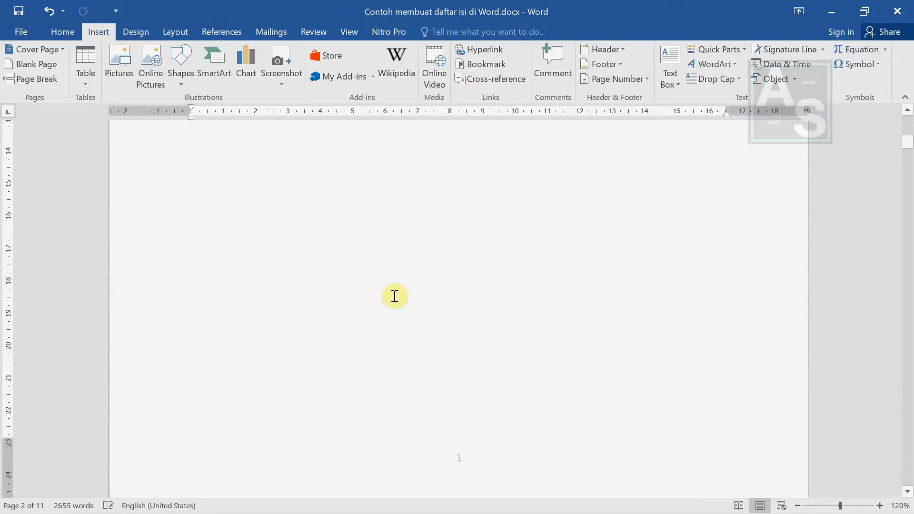
pyautogui.scroll(10, 551, 257)
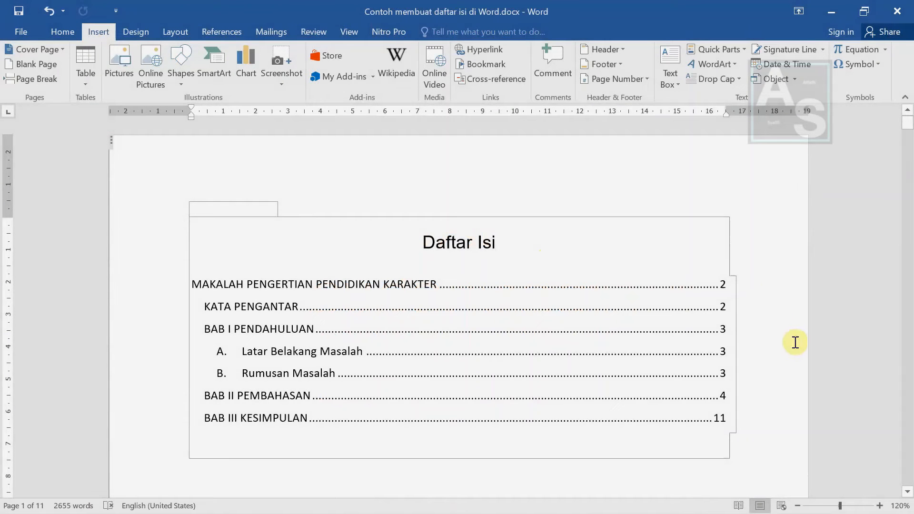
pyautogui.click(783, 369)
pyautogui.scroll(-2, 670, 432)
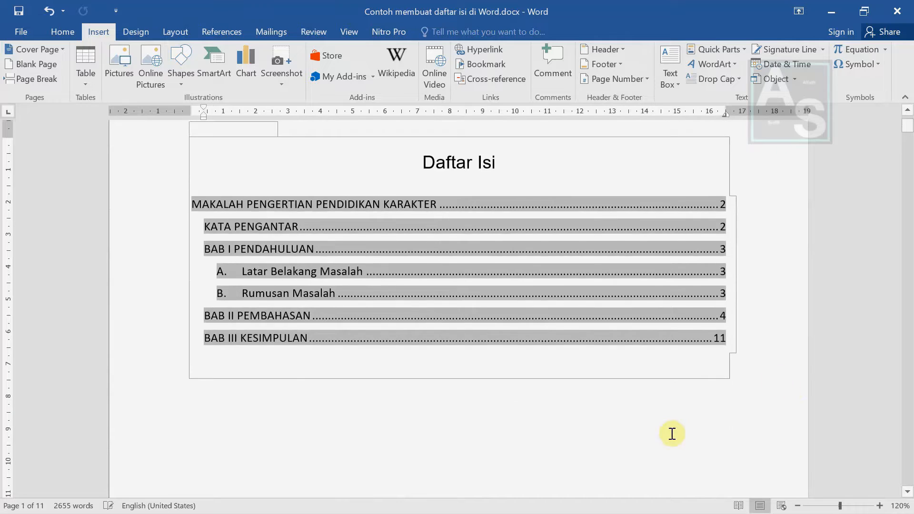
pyautogui.click(638, 456)
pyautogui.scroll(1, 714, 439)
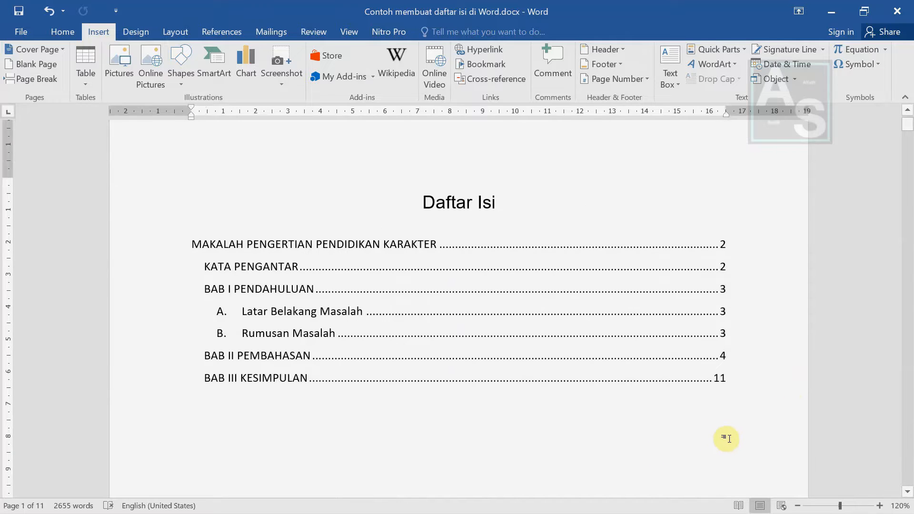
pyautogui.scroll(-1, 724, 437)
pyautogui.scroll(2, 730, 436)
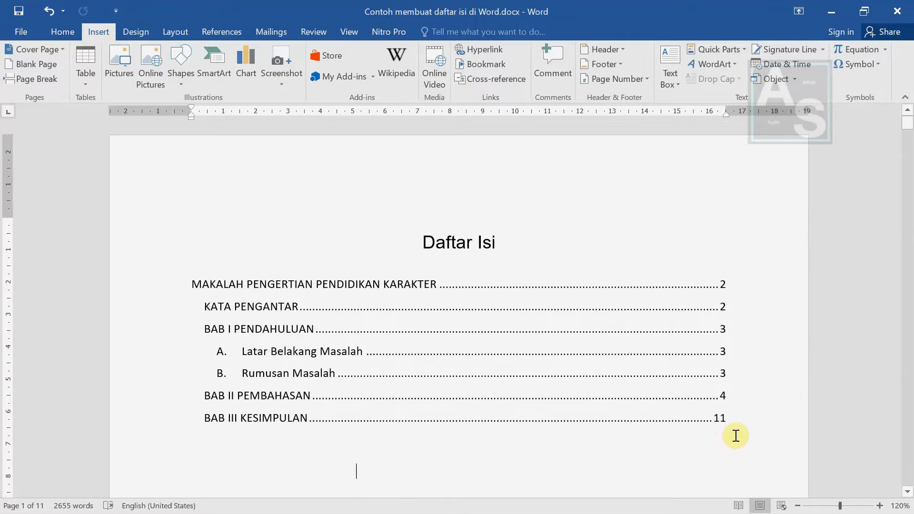
# Set the font size of the "Daftar Isi" title to 24.
pyautogui.keyDown('ctrl'); pyautogui.scroll(4, 775, 435); pyautogui.keyUp('ctrl')
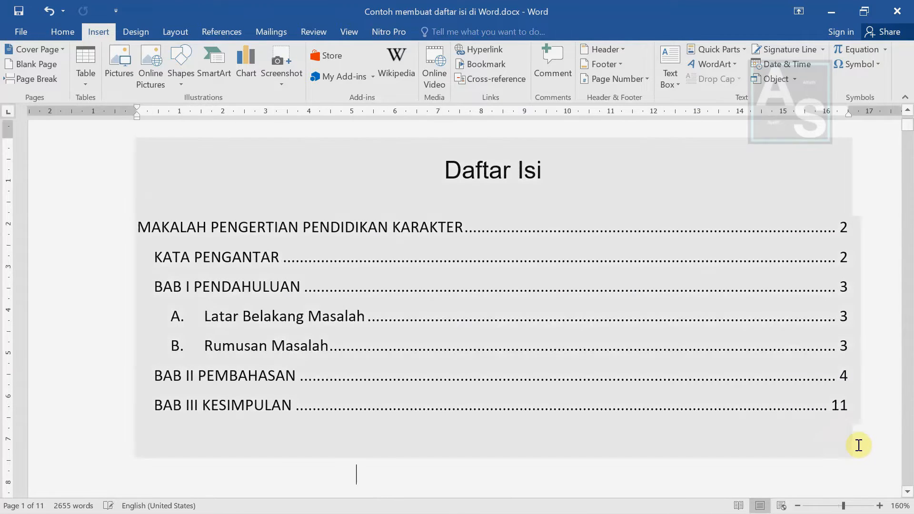
pyautogui.keyDown('ctrl'); pyautogui.scroll(1, 879, 451); pyautogui.keyUp('ctrl')
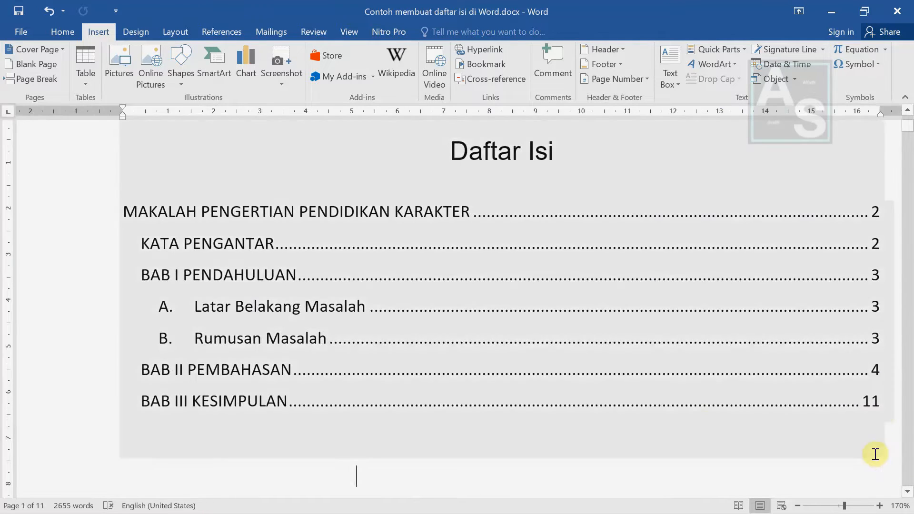
pyautogui.moveTo(554, 157); pyautogui.dragTo(478, 156)
pyautogui.click(557, 111)
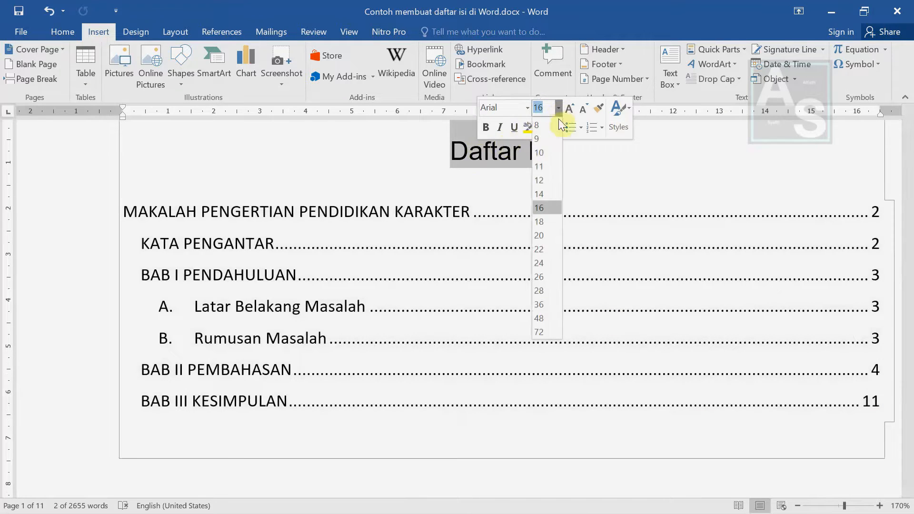
pyautogui.click(542, 263)
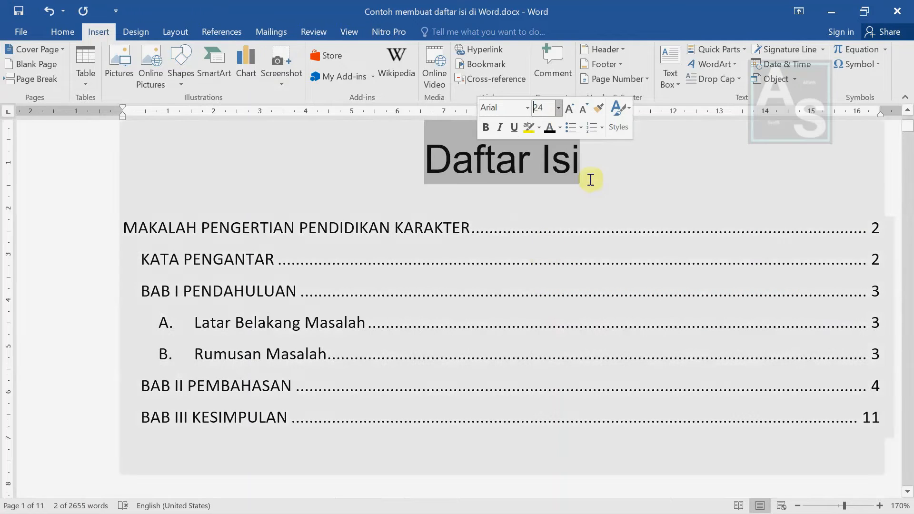
pyautogui.click(663, 190)
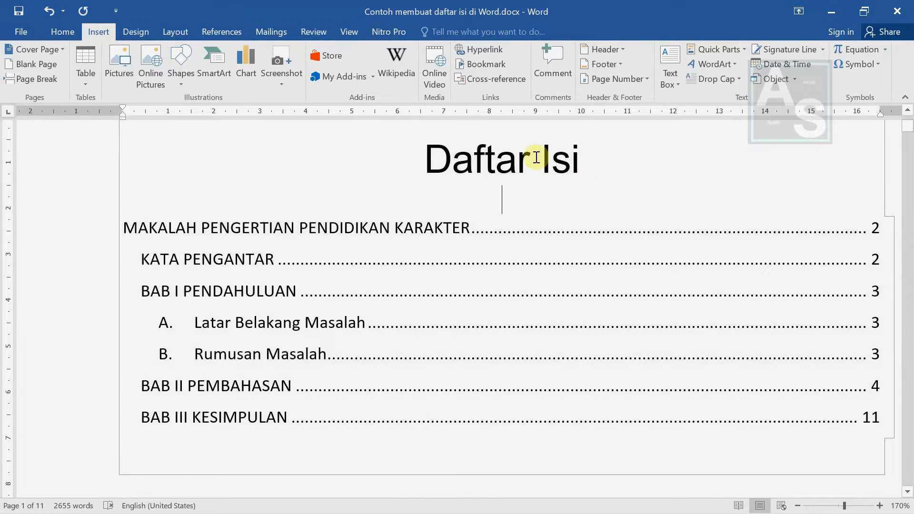
# Change the "Daftar Isi" title to uppercase and save the document.
pyautogui.moveTo(536, 157); pyautogui.dragTo(466, 162)
pyautogui.click(61, 32)
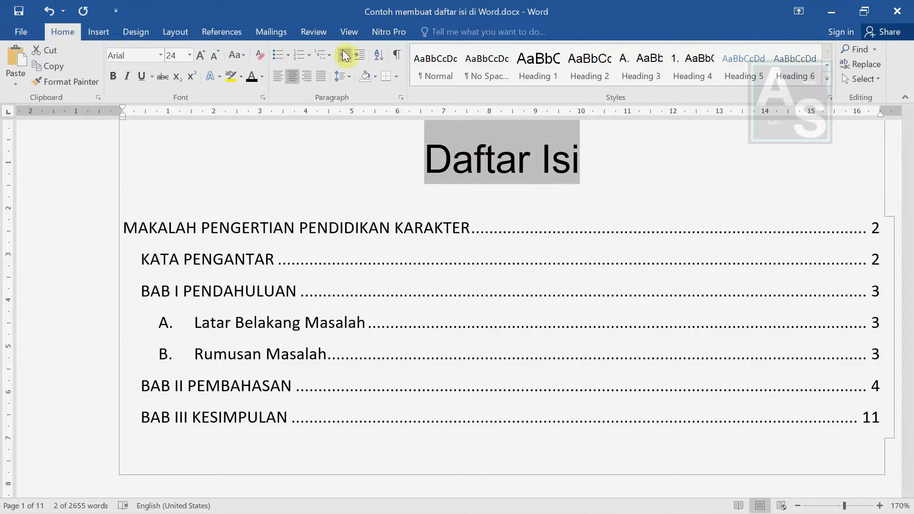
pyautogui.click(234, 55)
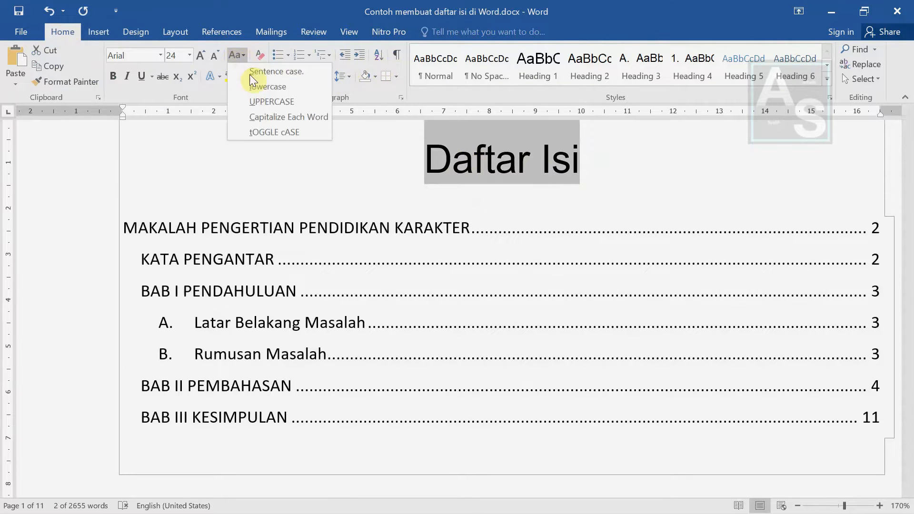
pyautogui.click(269, 103)
pyautogui.click(355, 171)
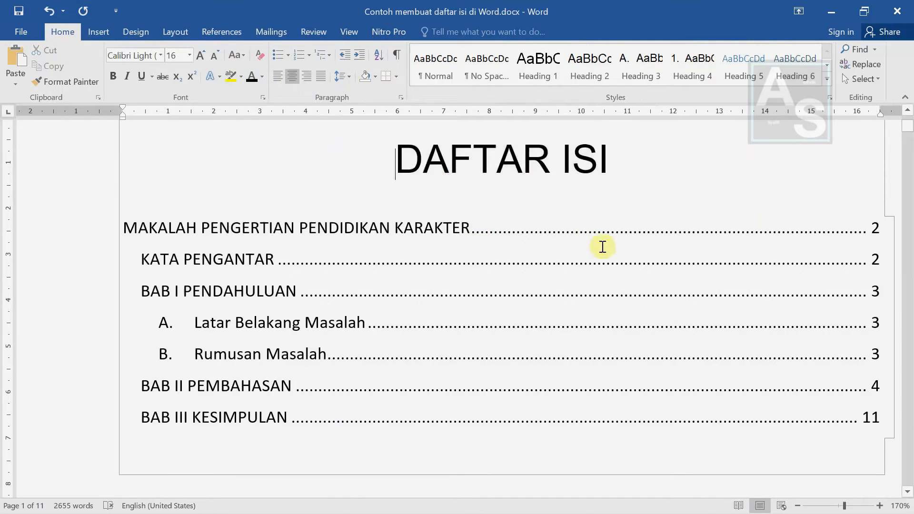
pyautogui.click(19, 10)
# Look over the finished table of contents and close the document.
pyautogui.scroll(2, 565, 341)
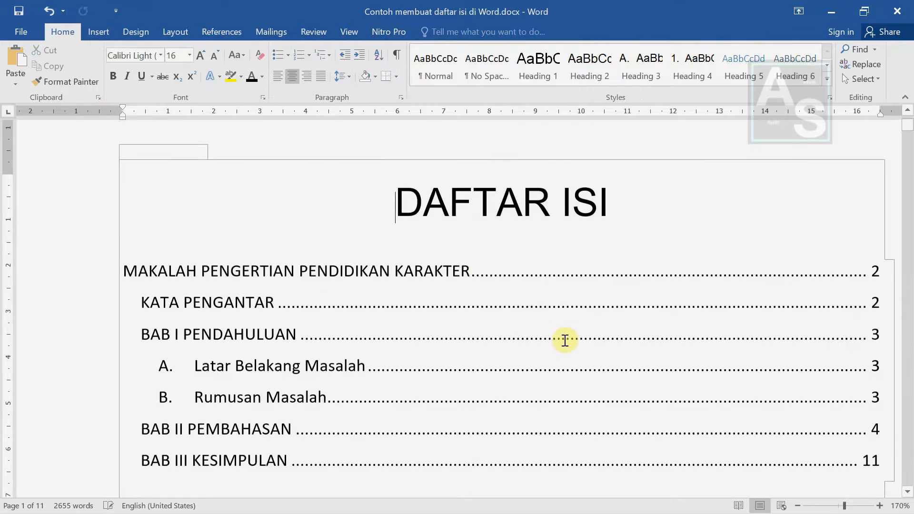
pyautogui.scroll(-2, 563, 347)
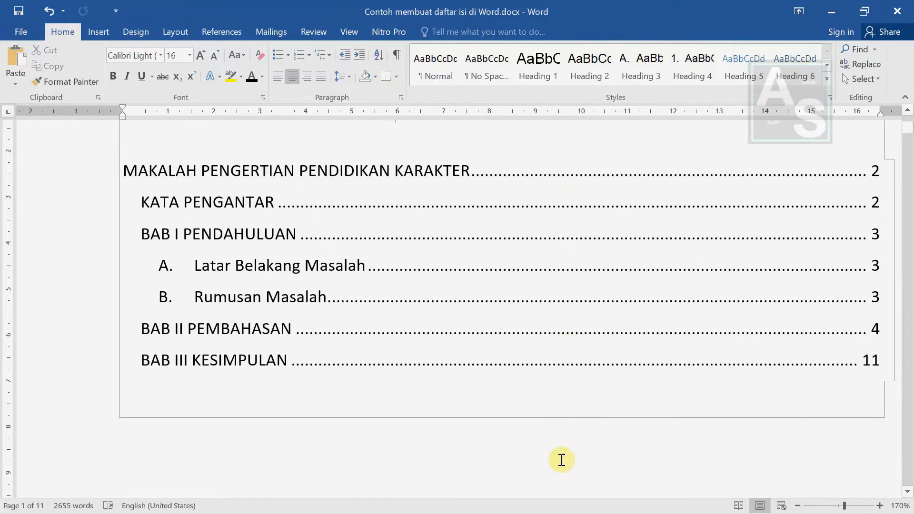
pyautogui.click(559, 459)
pyautogui.scroll(2, 612, 381)
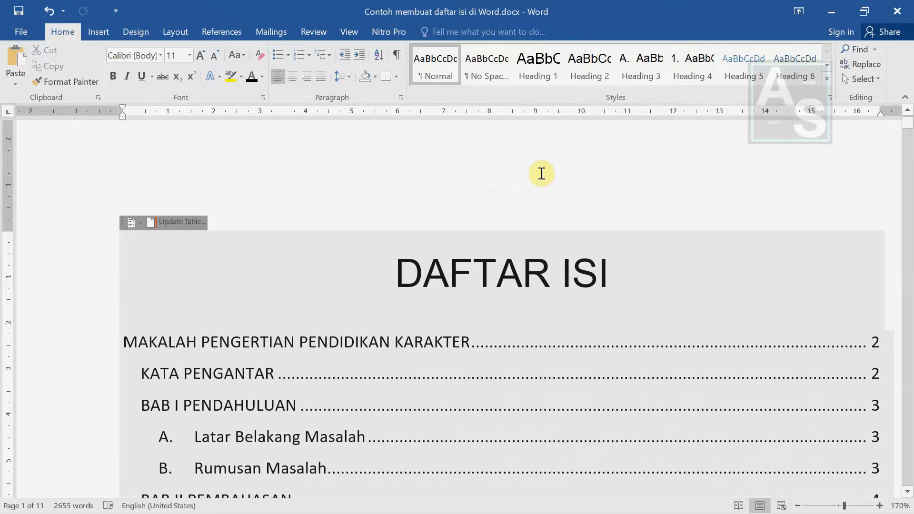
pyautogui.scroll(-1, 571, 165)
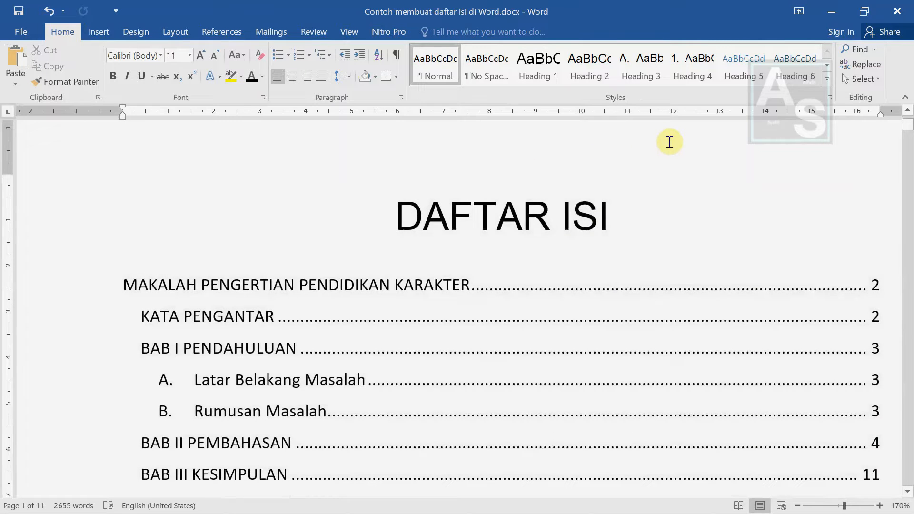
pyautogui.scroll(-1, 755, 139)
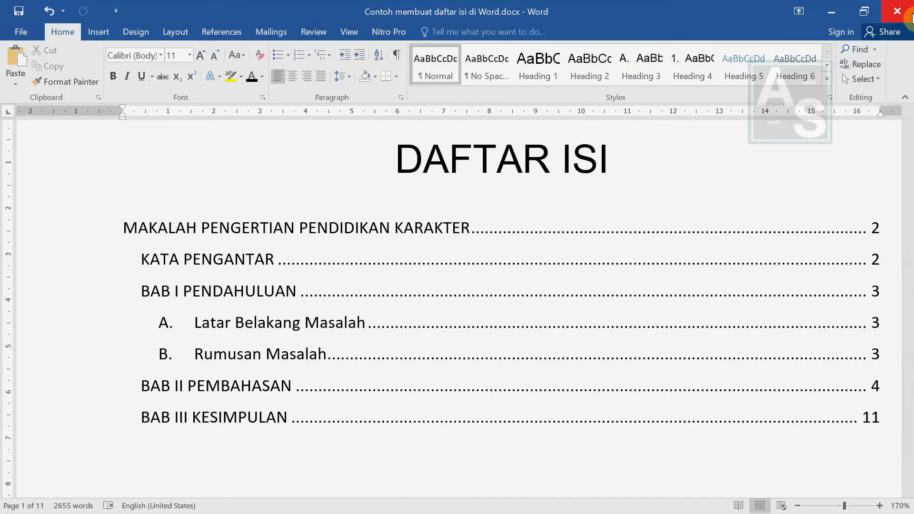
pyautogui.click(897, 11)
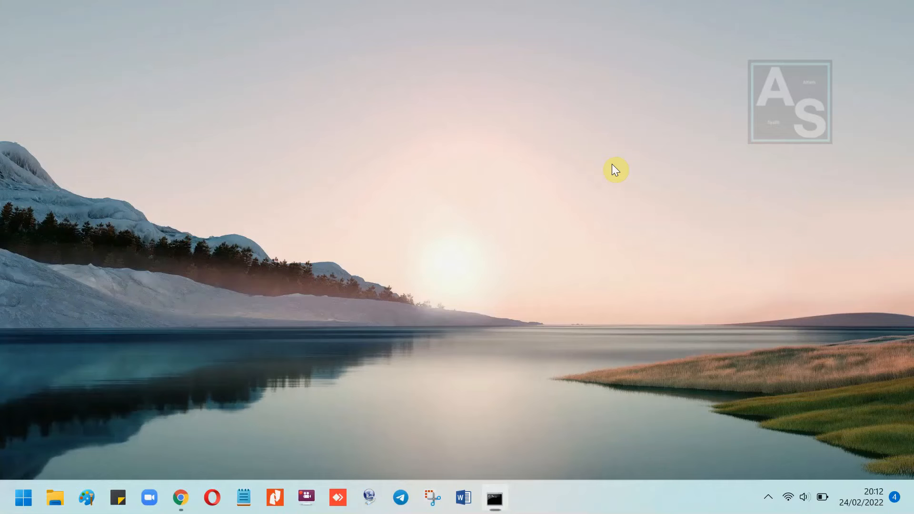